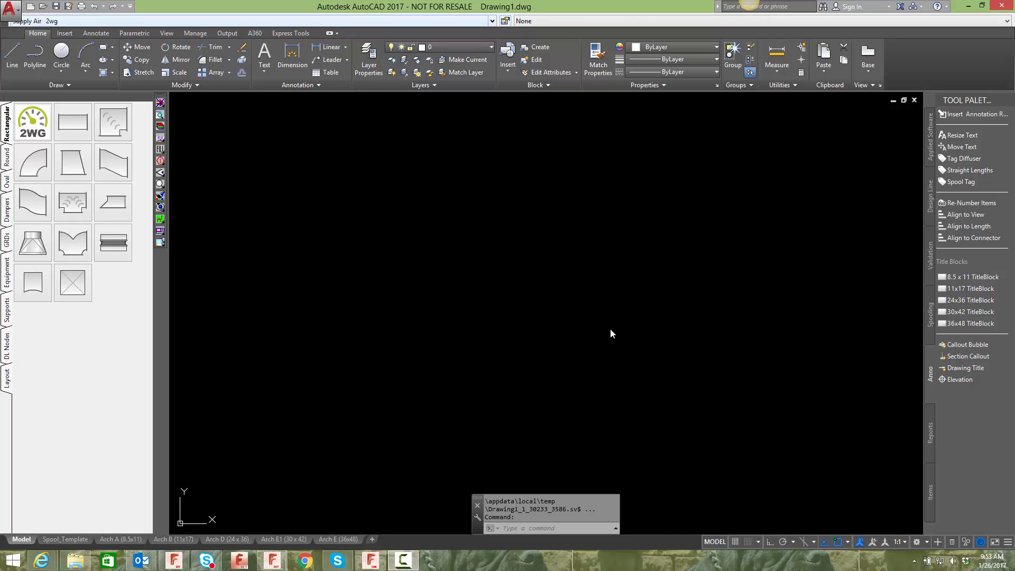
# - Insert a square bend with a top extension of 14 and a bottom extension of 4, and place it in the drawing
pyautogui.click(122, 125)
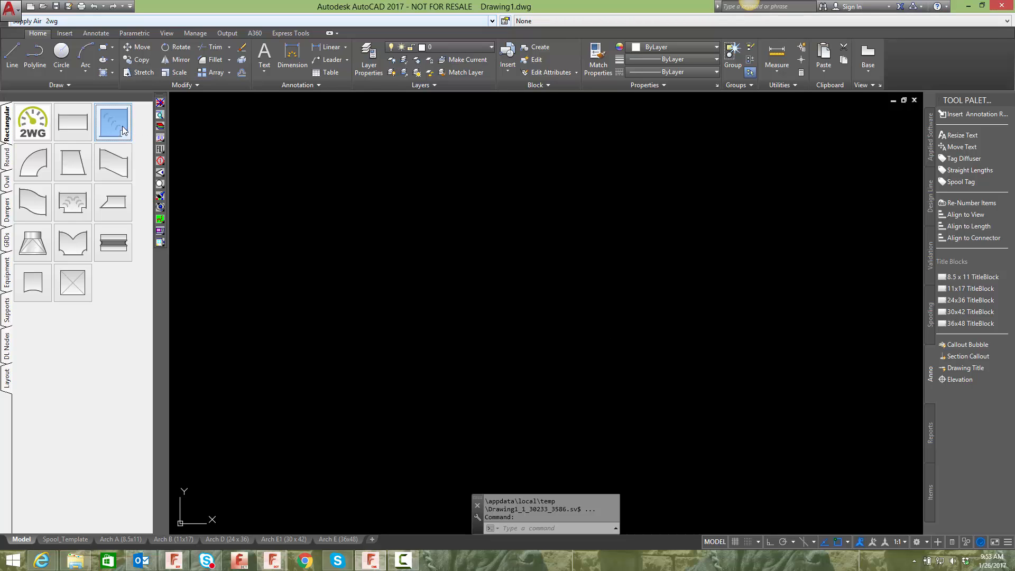
pyautogui.click(944, 97)
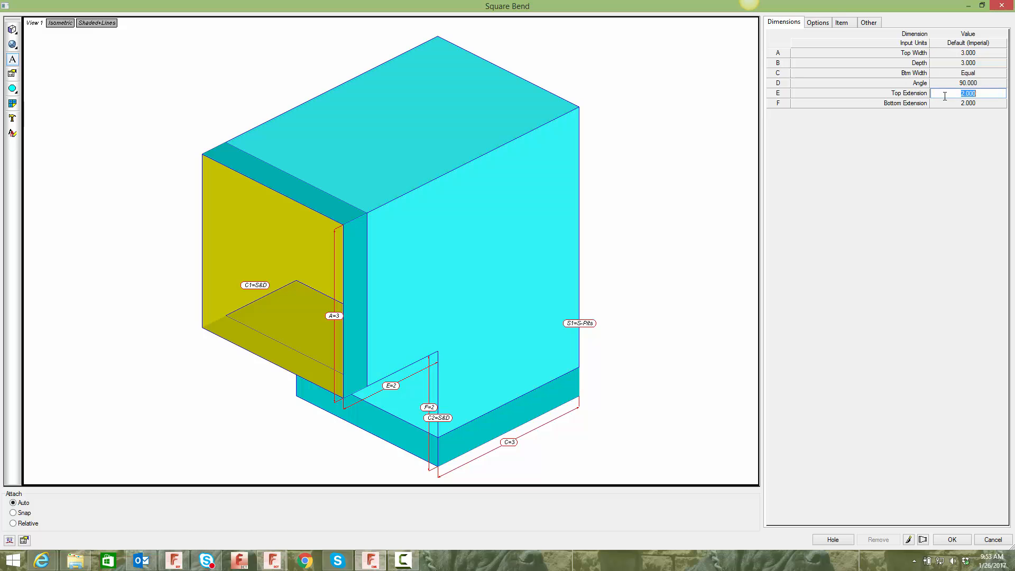
pyautogui.write('14')
pyautogui.click(949, 105)
pyautogui.write('4')
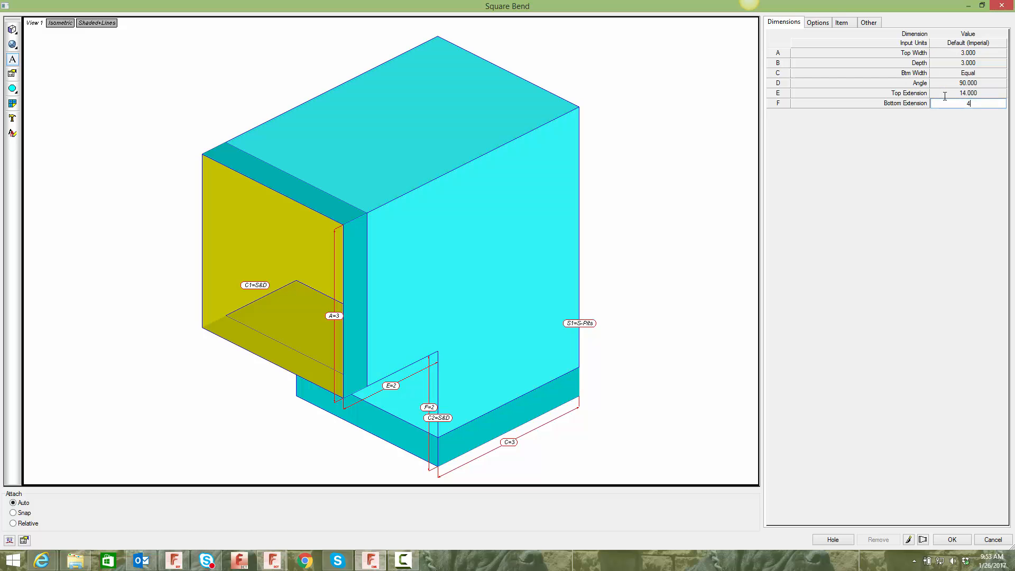
pyautogui.click(954, 539)
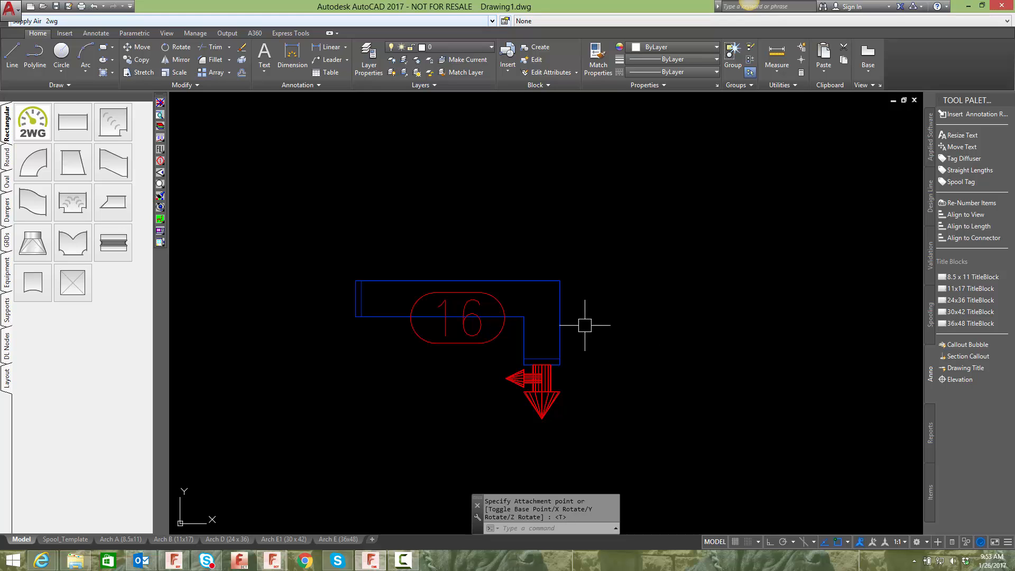
pyautogui.click(560, 320)
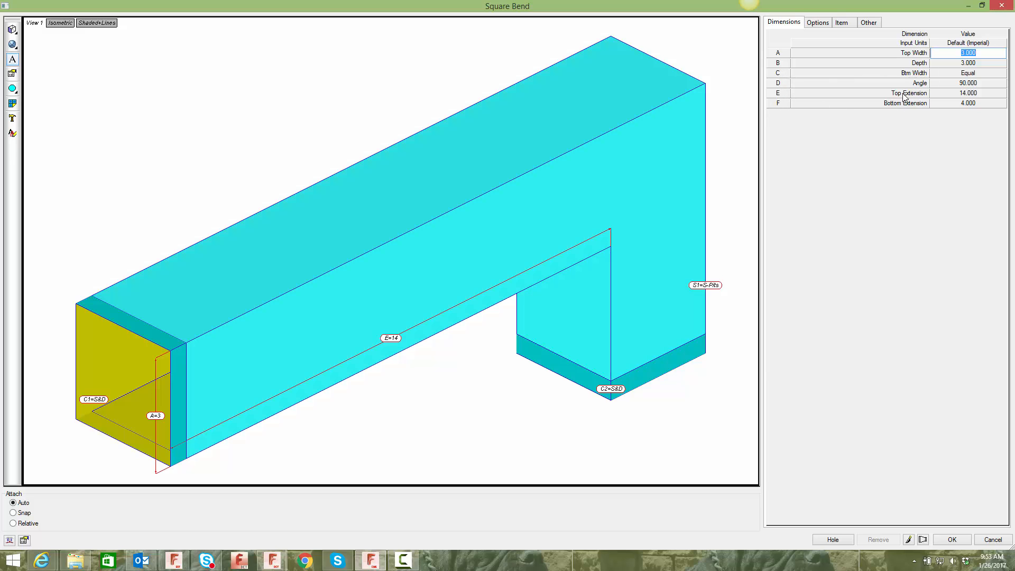
pyautogui.click(951, 539)
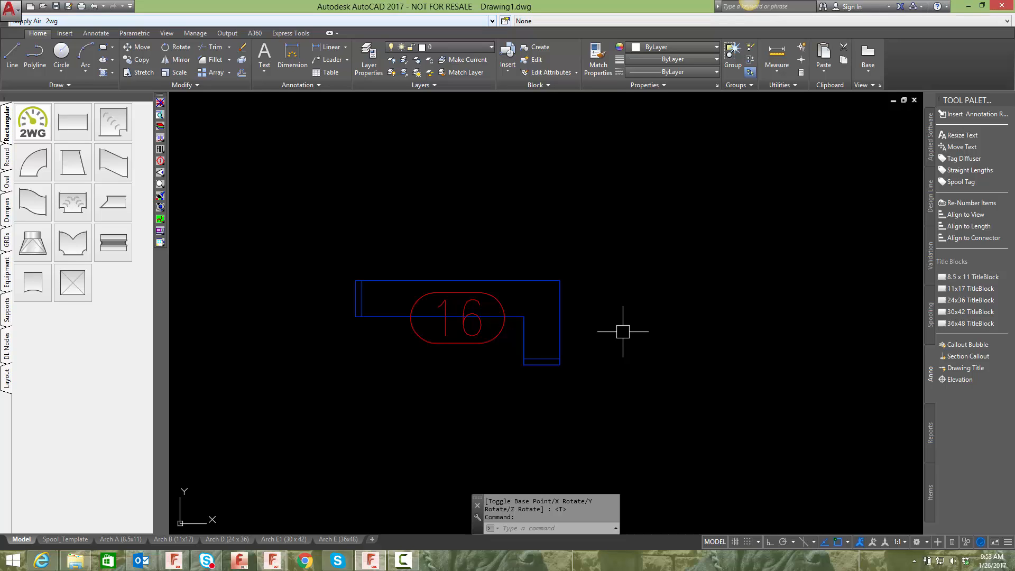
# - Run ADDREPORT on the square bend, choosing the existing Throat 2 report format
pyautogui.write('adder')
pyautogui.press('Return')
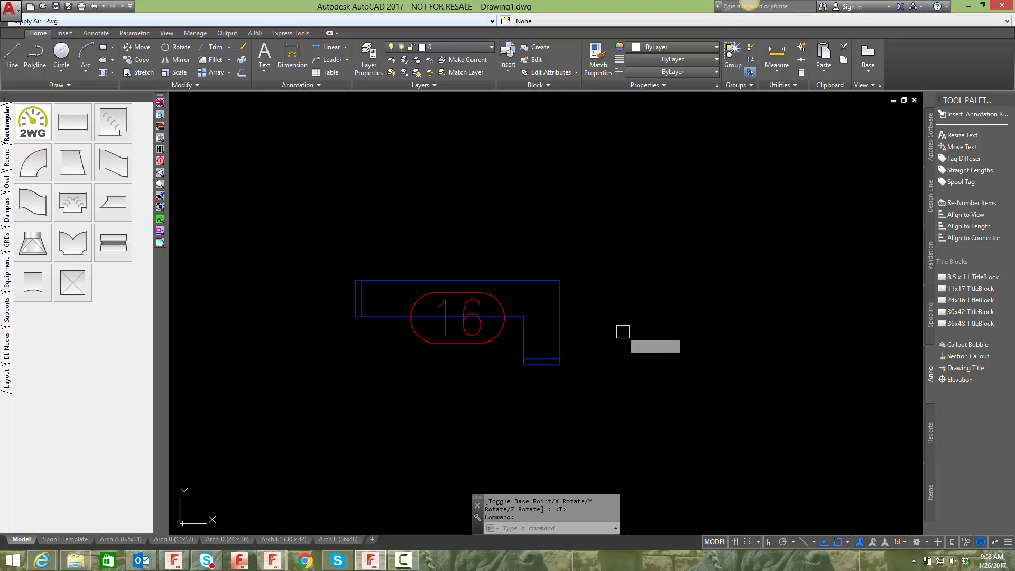
pyautogui.click(538, 280)
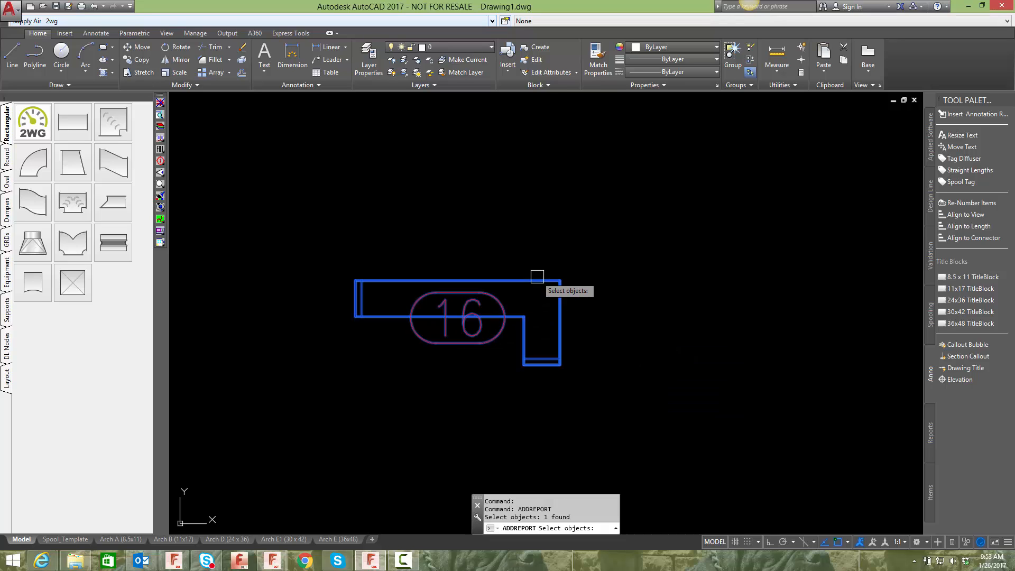
pyautogui.press('Return')
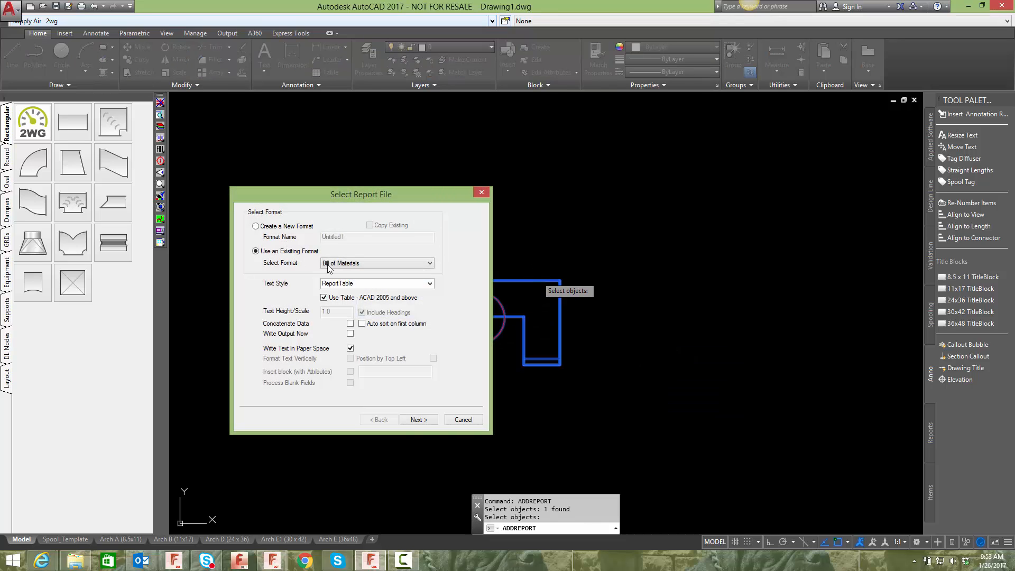
pyautogui.click(264, 227)
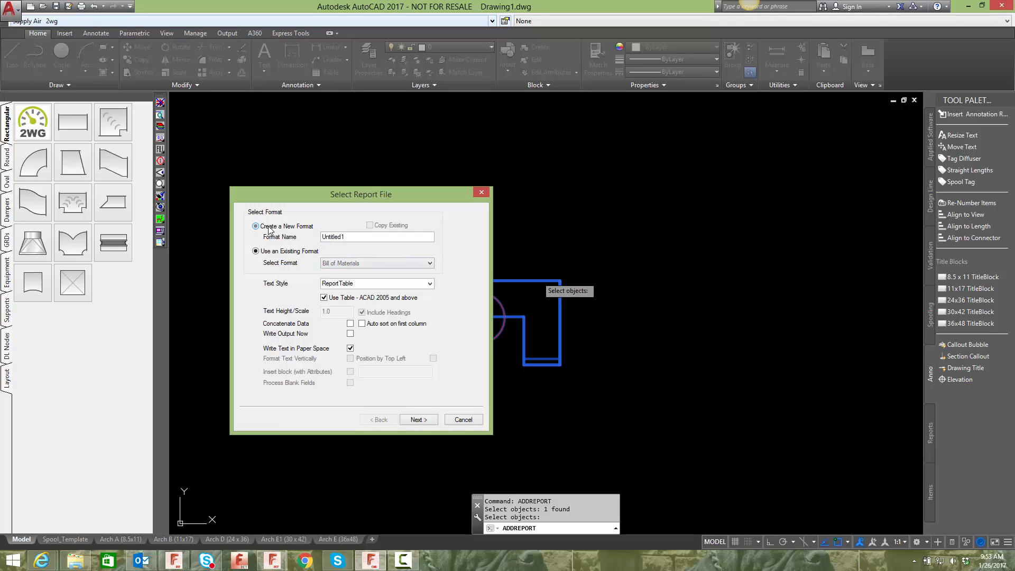
pyautogui.click(286, 253)
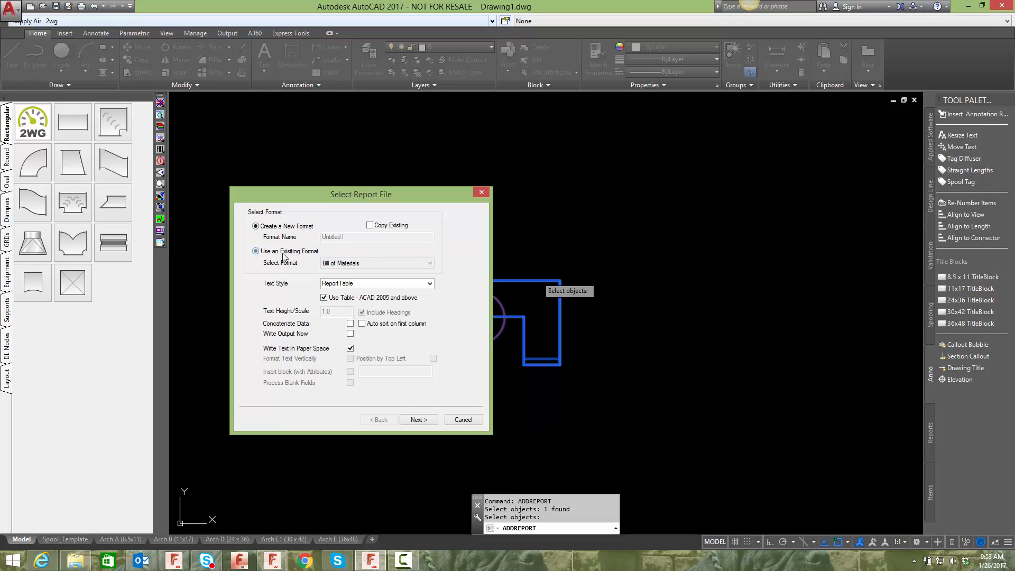
pyautogui.click(356, 264)
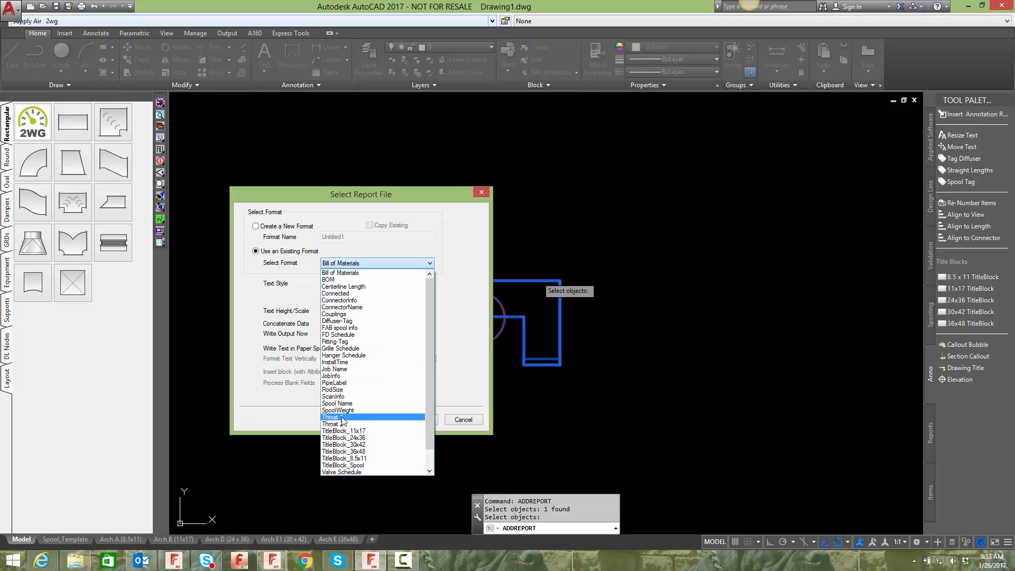
pyautogui.click(364, 417)
pyautogui.click(353, 263)
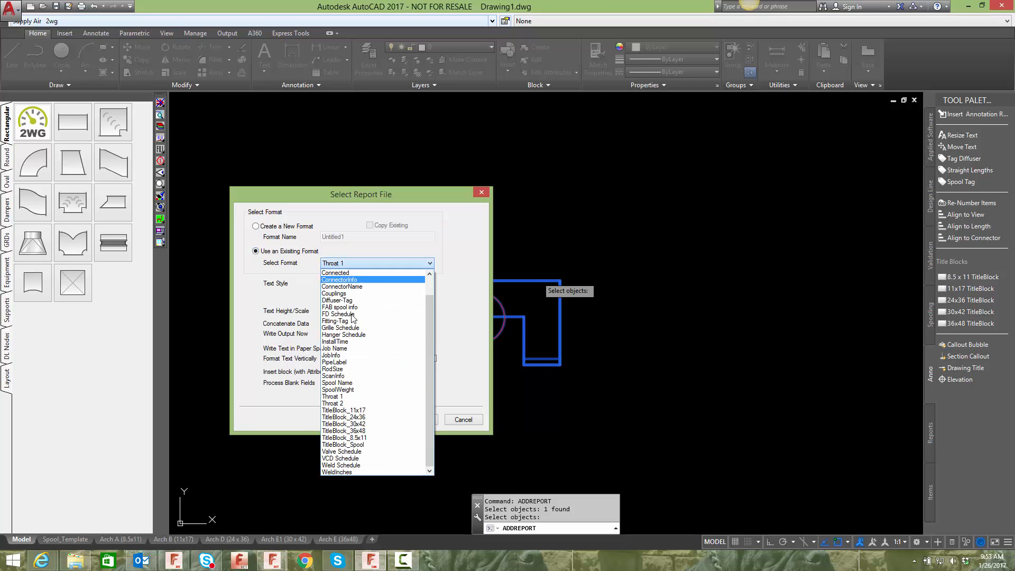
pyautogui.click(349, 405)
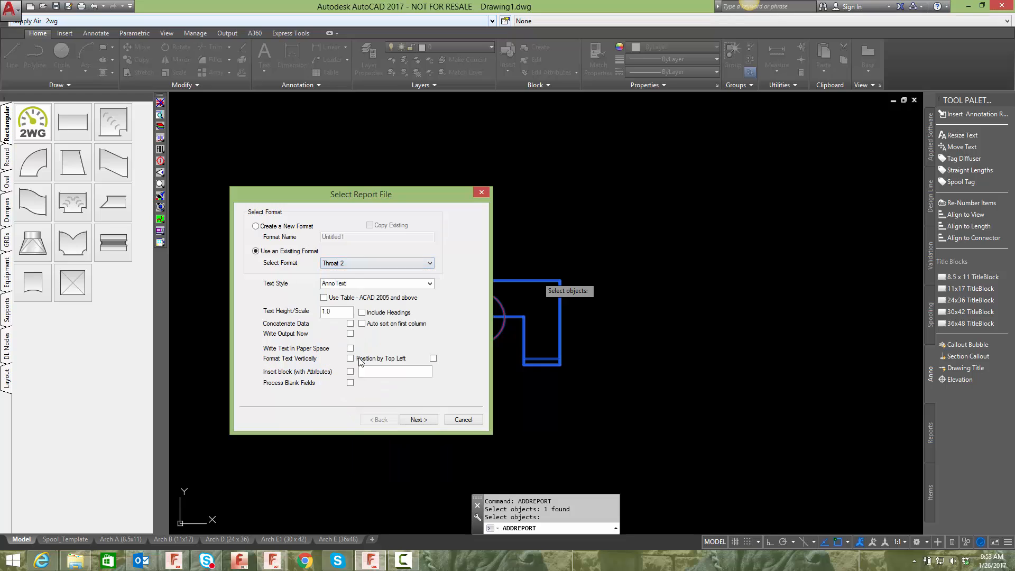
pyautogui.click(351, 262)
pyautogui.click(338, 403)
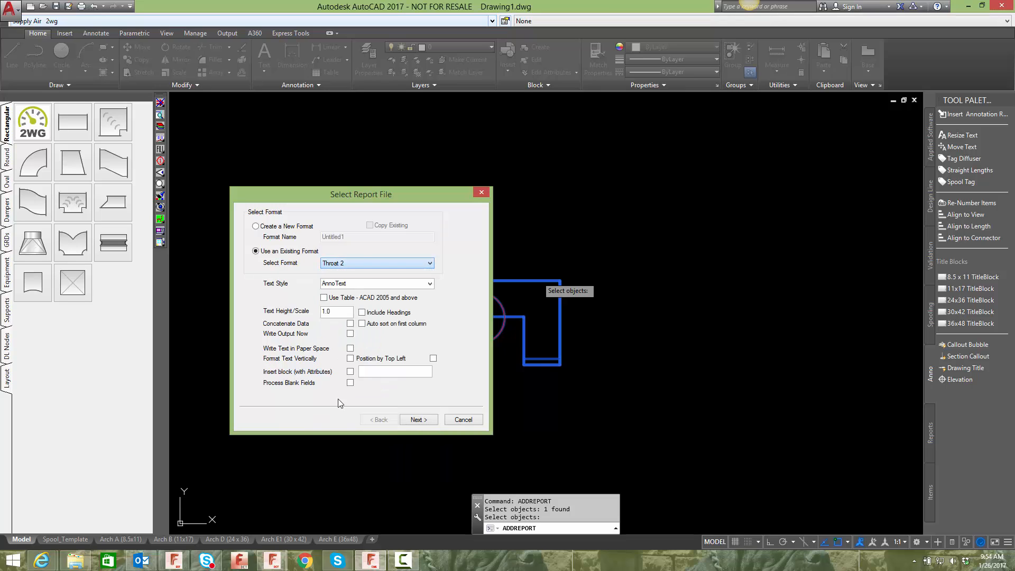
# - Accept the report settings for data index 5 and place the report text above the bend's left end
pyautogui.click(418, 419)
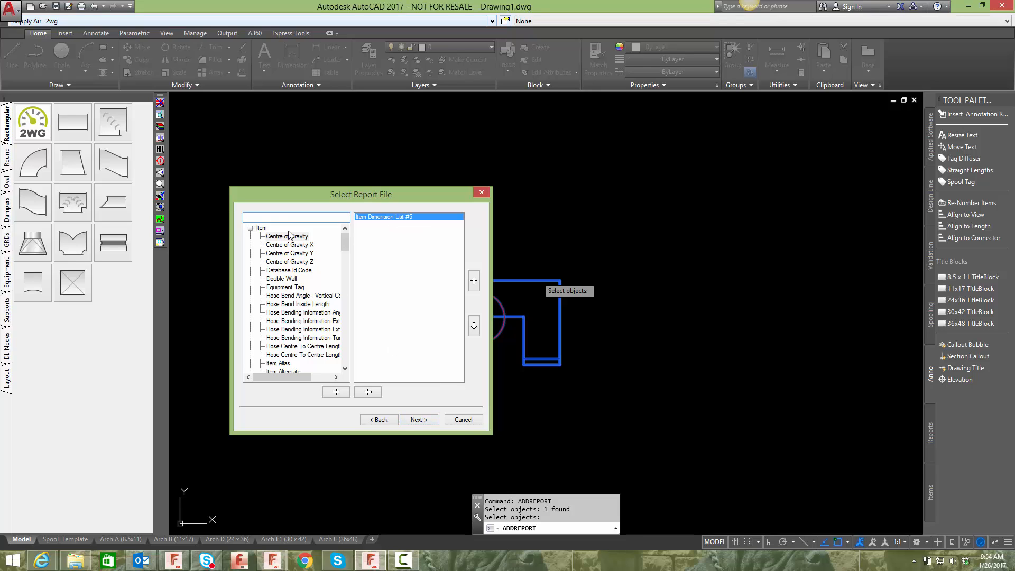
pyautogui.click(419, 419)
pyautogui.moveTo(447, 342); pyautogui.dragTo(438, 344)
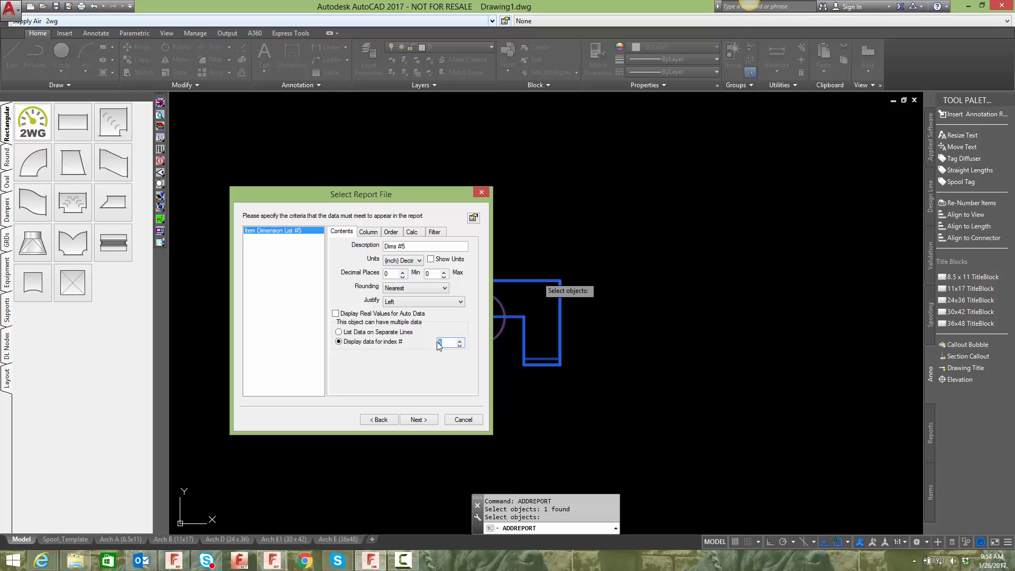
pyautogui.click(425, 421)
pyautogui.click(426, 420)
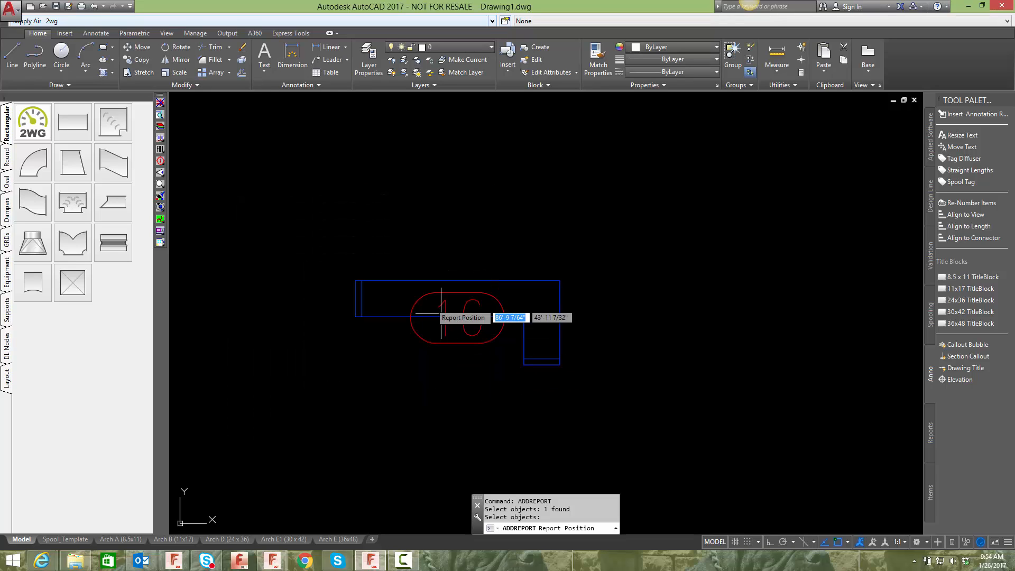
pyautogui.click(340, 289)
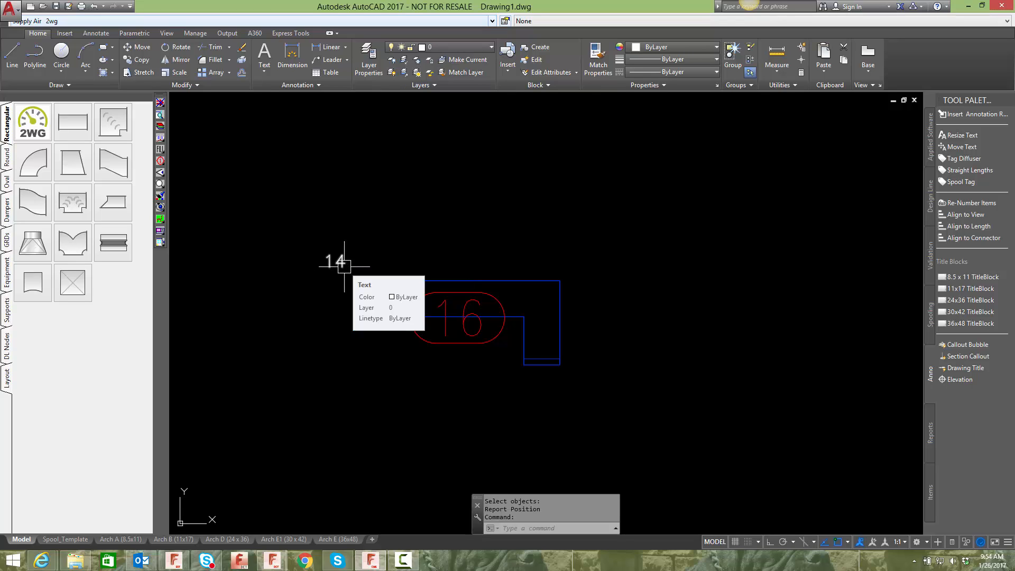
# - Run ADDREPORT again on the square bend, choosing the existing Throat 1 report format
pyautogui.write('ADDREPORT')
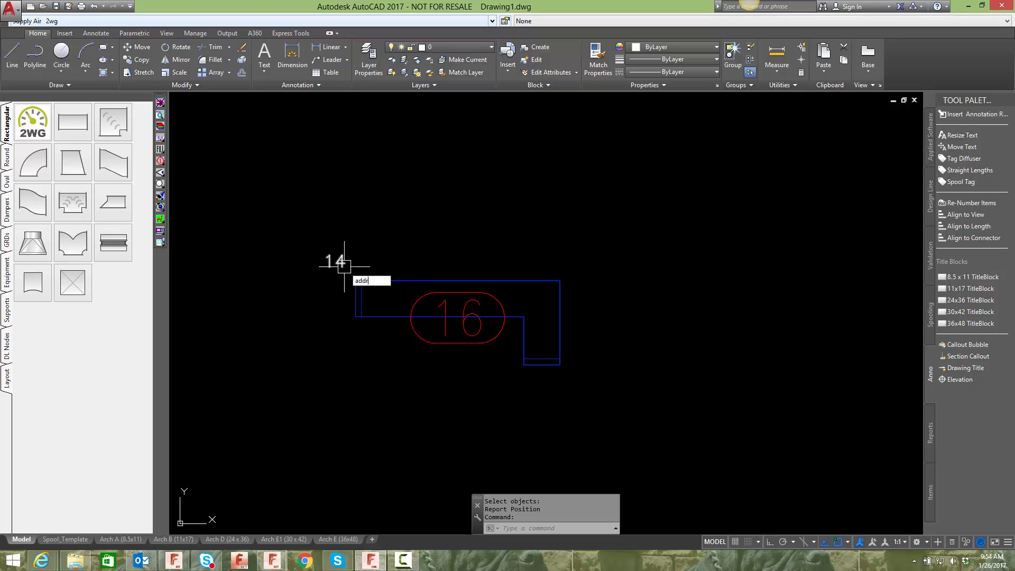
pyautogui.press('Return')
pyautogui.click(413, 283)
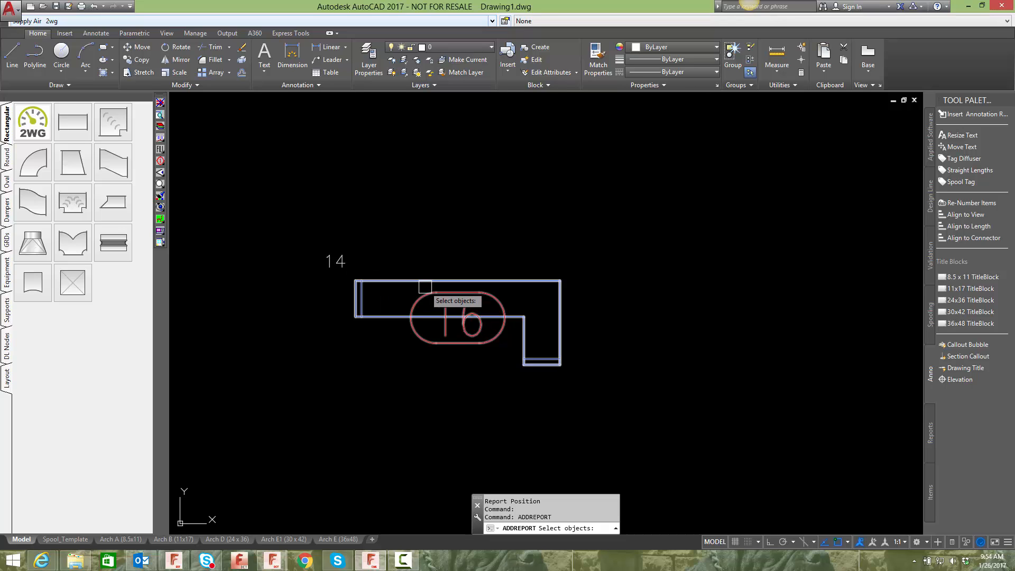
pyautogui.press('Return')
pyautogui.click(364, 263)
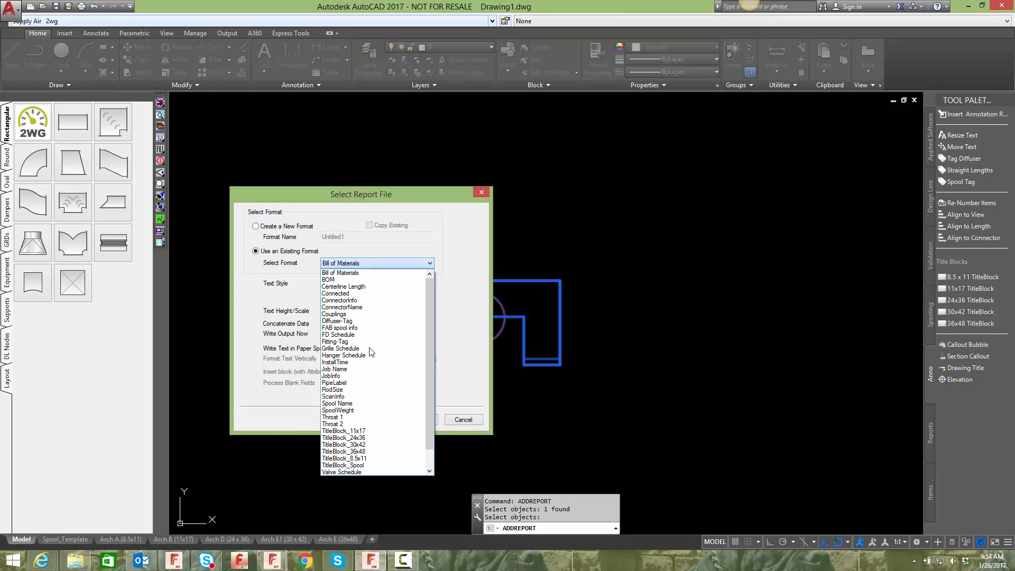
pyautogui.click(343, 418)
# - Step through the report settings for data index 6 and place the report text beside the bend's lower leg
pyautogui.click(431, 420)
pyautogui.click(431, 421)
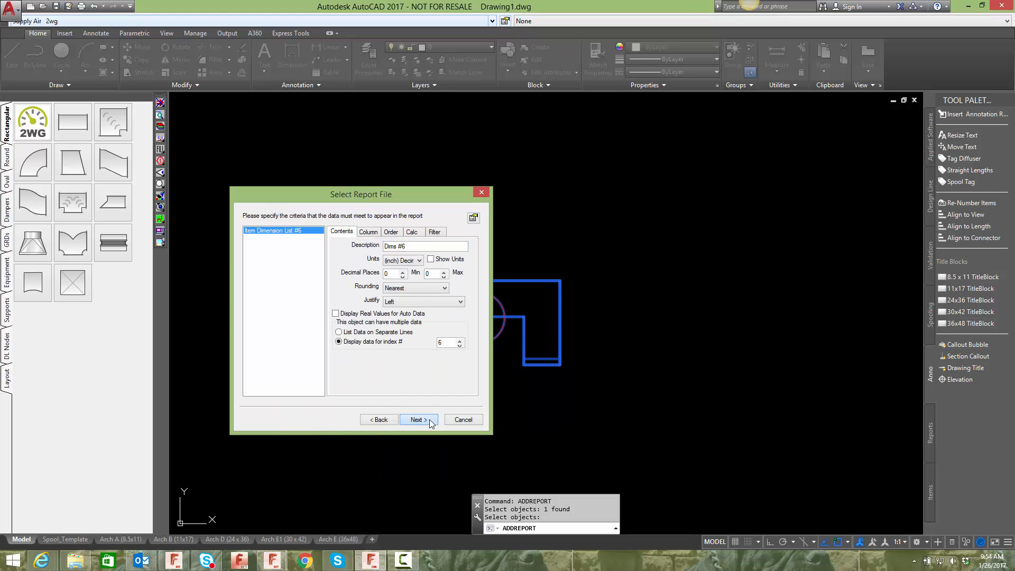
pyautogui.click(431, 420)
pyautogui.click(383, 419)
pyautogui.click(383, 419)
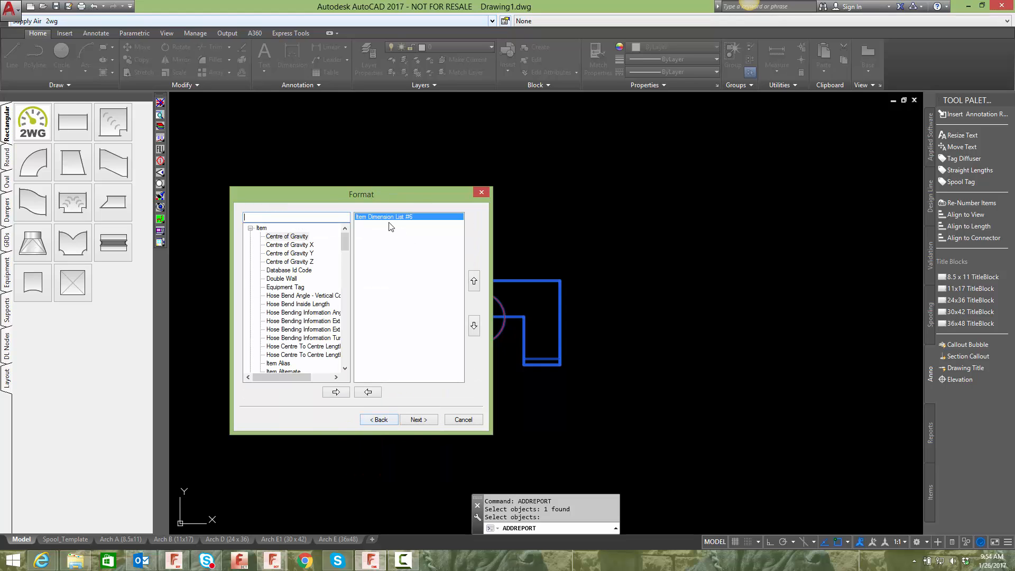
pyautogui.click(430, 420)
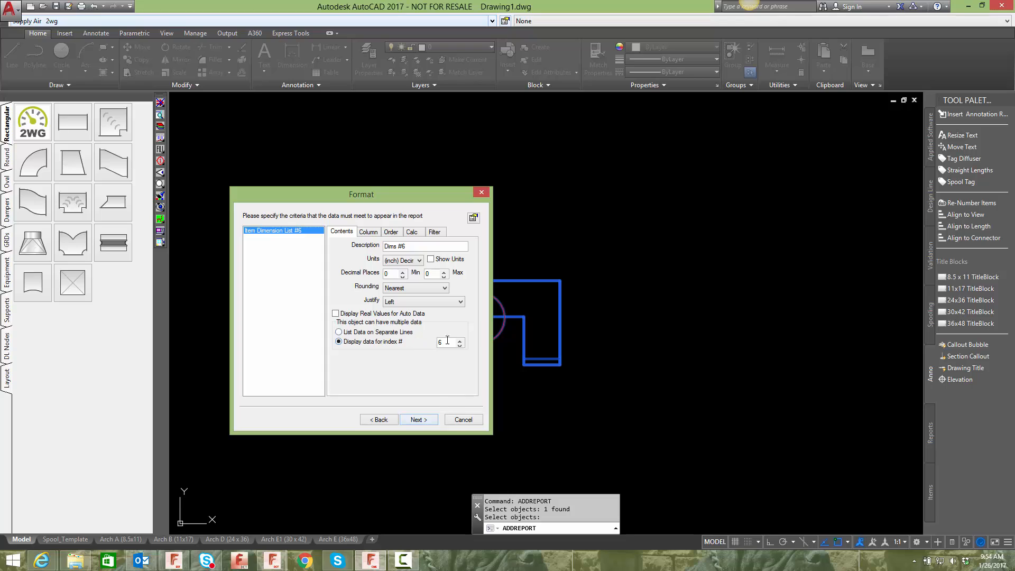
pyautogui.click(431, 259)
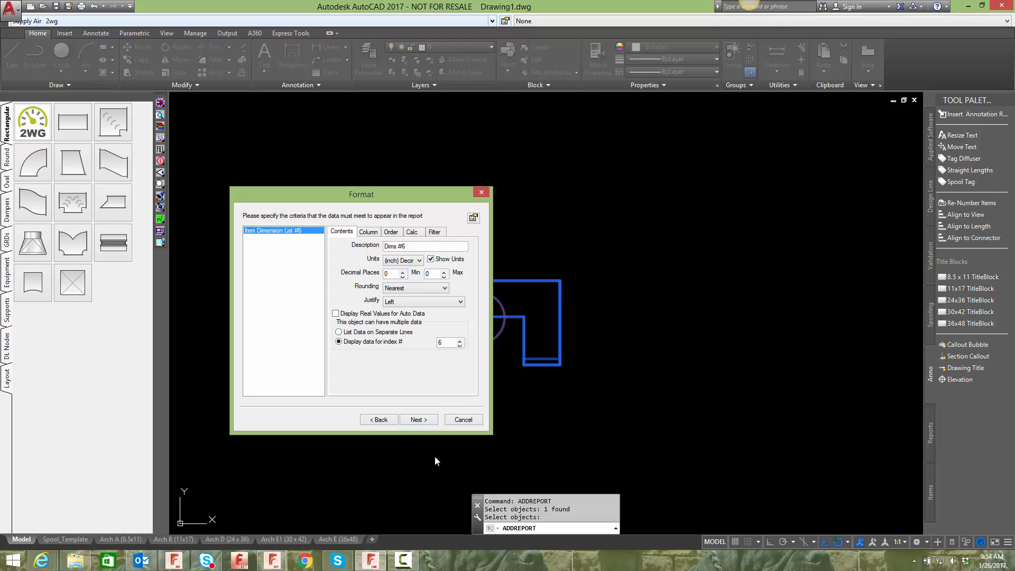
pyautogui.click(418, 419)
pyautogui.click(419, 419)
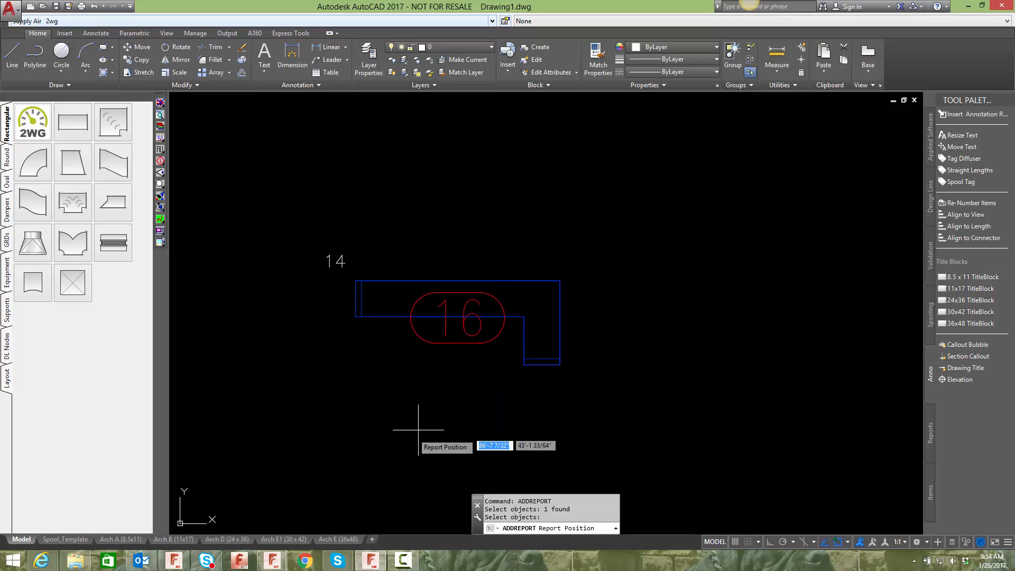
pyautogui.click(510, 355)
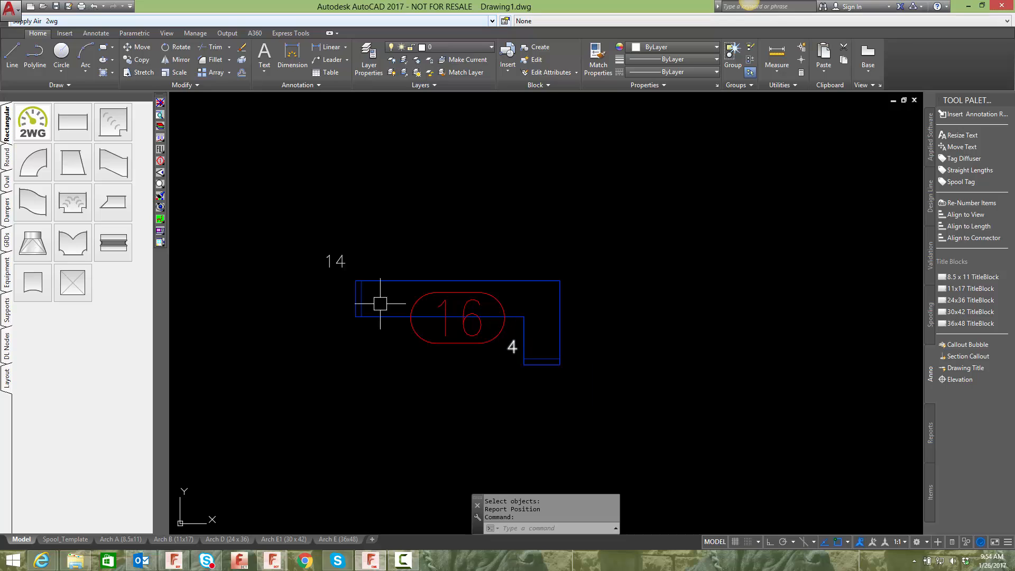
# - Reposition the 14 report text just below the bend's number label
pyautogui.click(329, 258)
pyautogui.click(322, 269)
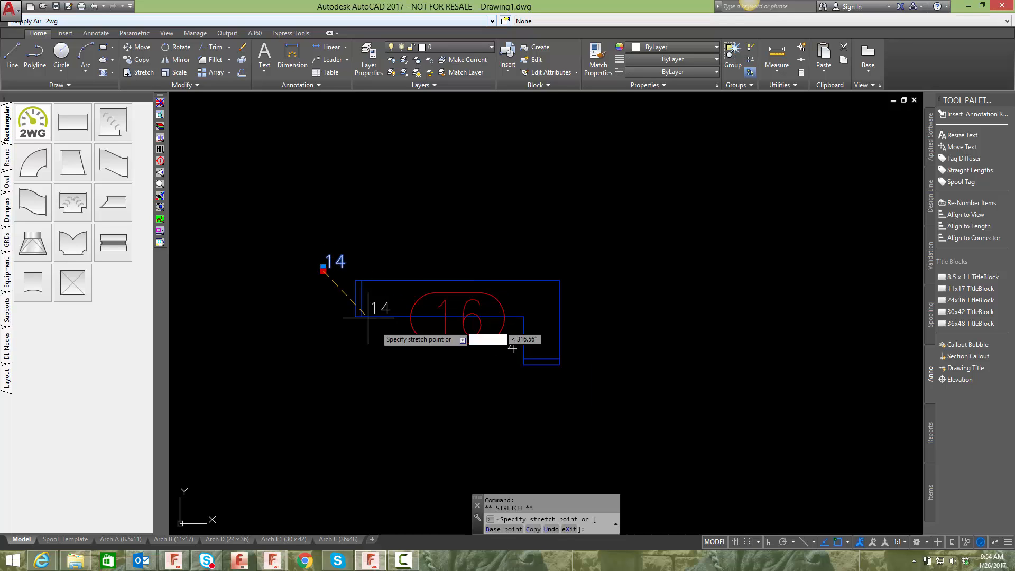
pyautogui.press('Escape')
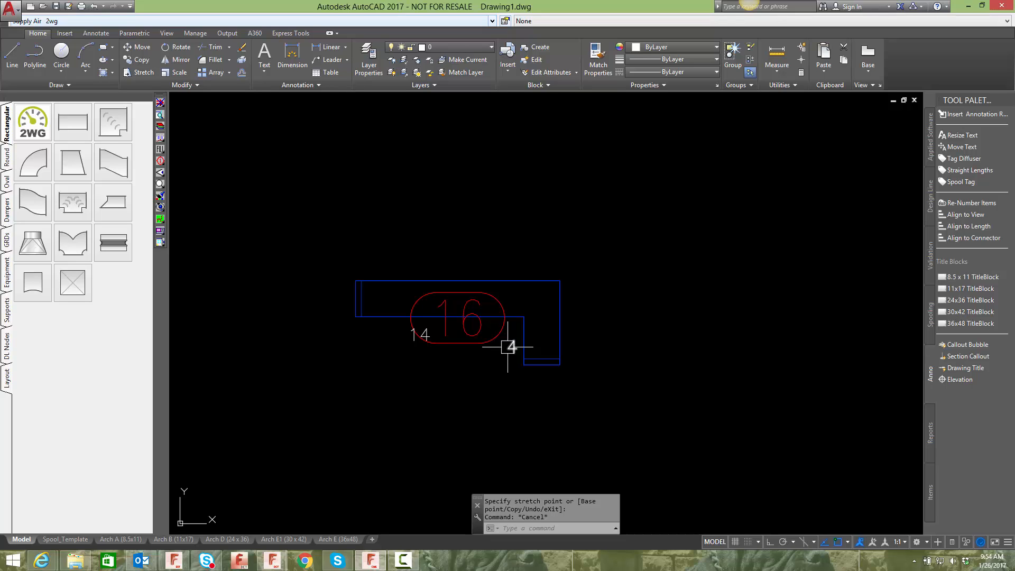
# - Move the square bend up and to the left, away from the report texts
pyautogui.write('m')
pyautogui.press('Return')
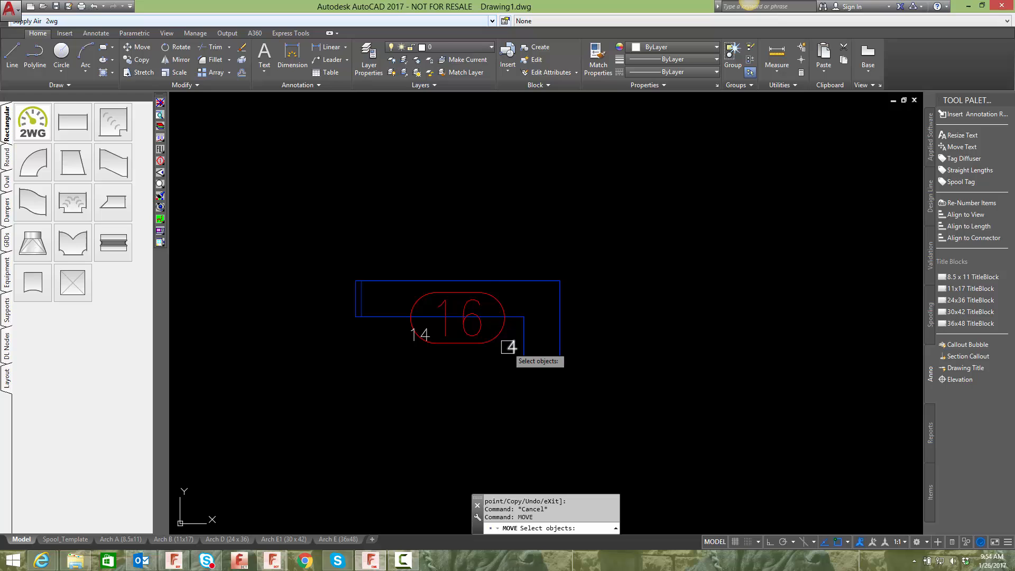
pyautogui.click(505, 274)
pyautogui.click(497, 283)
pyautogui.press('Return')
pyautogui.click(544, 301)
pyautogui.click(491, 203)
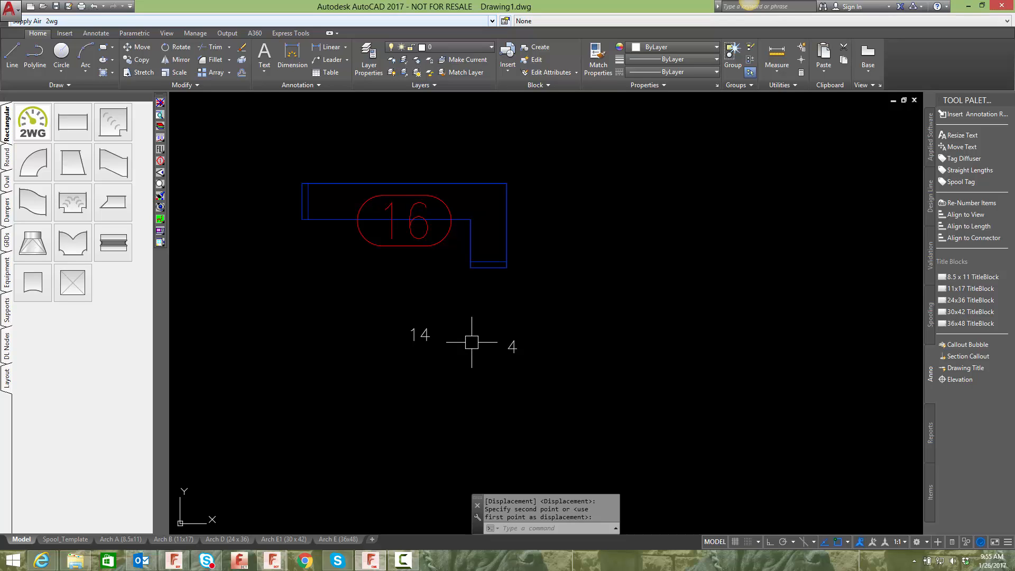
# - Run CTEXT on the square bend using the existing Throat 1 report format, with Write Output Now enabled
pyautogui.write('ctext')
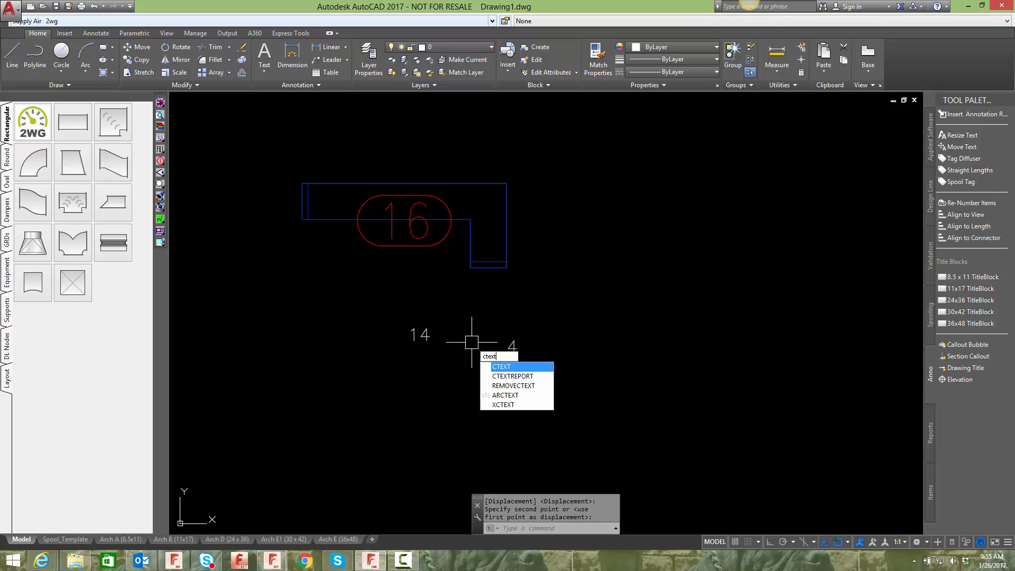
pyautogui.press('Return')
pyautogui.click(470, 227)
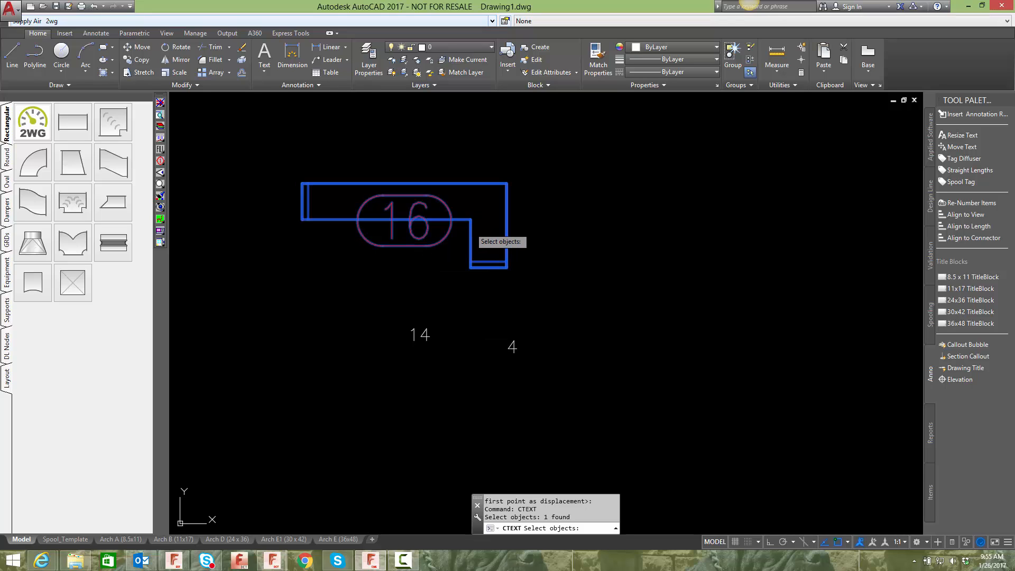
pyautogui.press('Return')
pyautogui.click(390, 267)
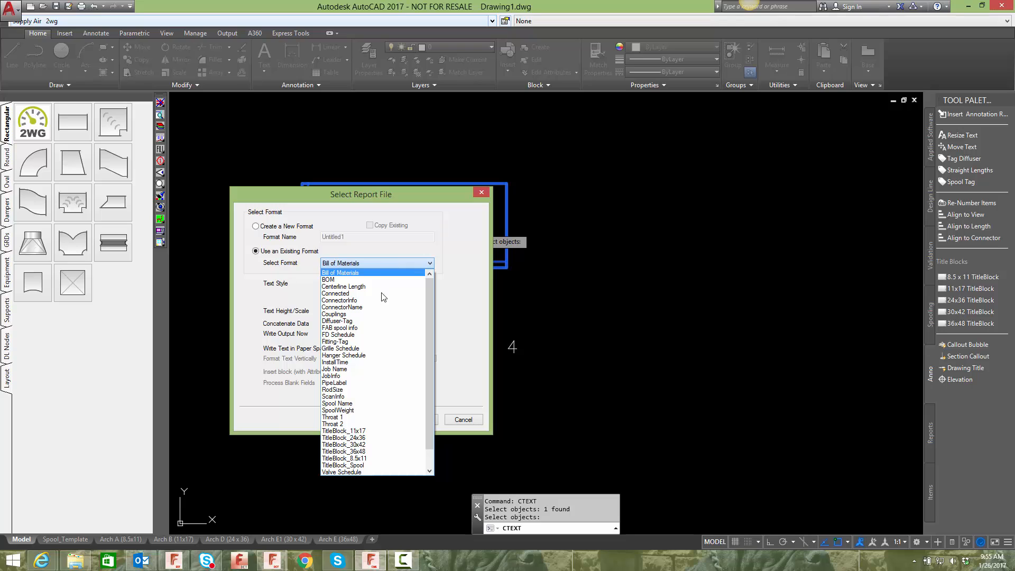
pyautogui.click(338, 417)
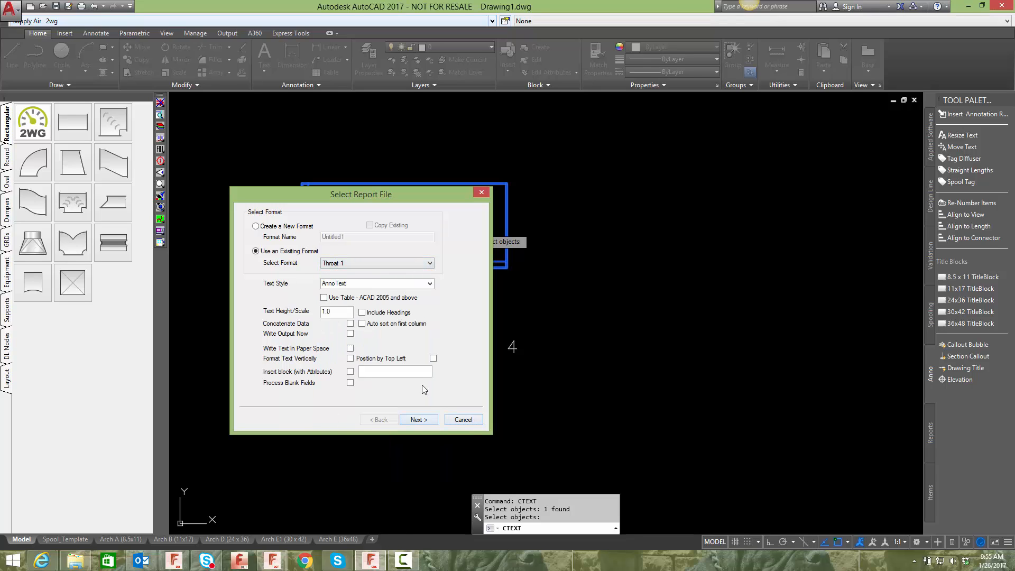
pyautogui.click(350, 334)
pyautogui.moveTo(368, 194)
pyautogui.mouseDown()
pyautogui.moveTo(464, 199)
pyautogui.moveTo(676, 150)
pyautogui.mouseUp()
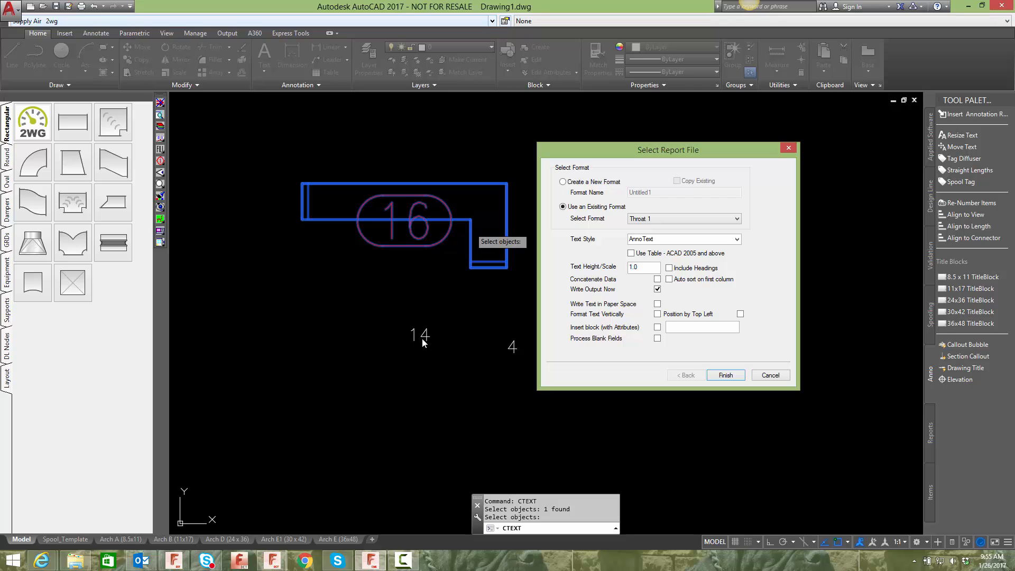
pyautogui.click(725, 375)
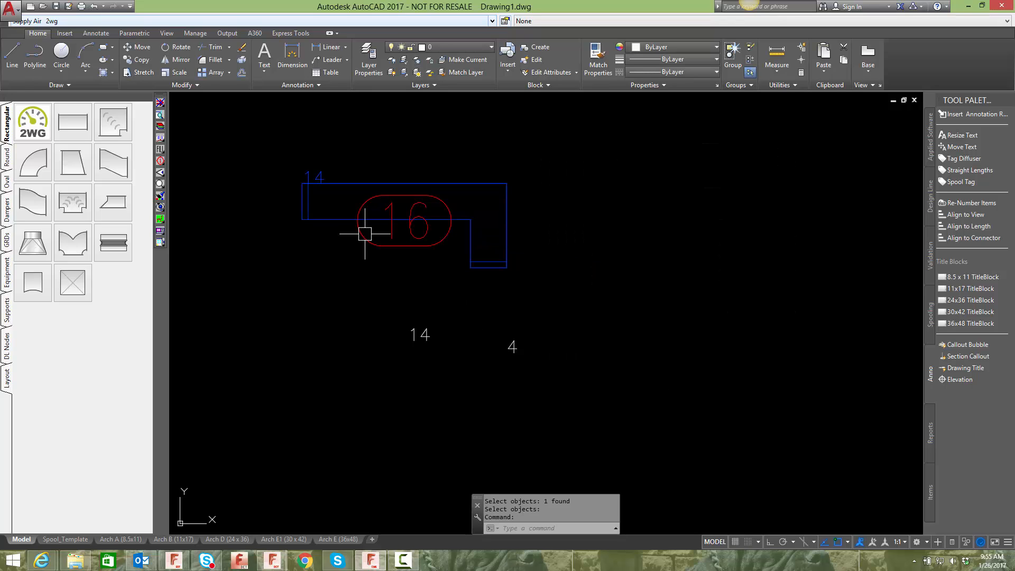
# - Move the 14 report text from the bend's upper left corner to just below its horizontal leg
pyautogui.scroll(2, 311, 170)
pyautogui.scroll(2, 312, 169)
pyautogui.moveTo(318, 204); pyautogui.dragTo(341, 220, button='middle')
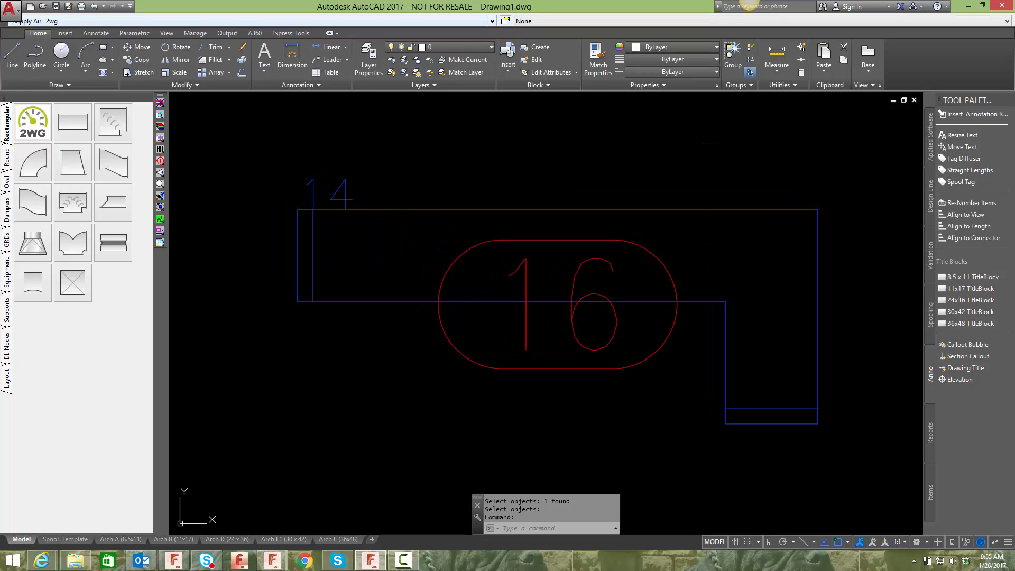
pyautogui.click(341, 189)
pyautogui.click(297, 210)
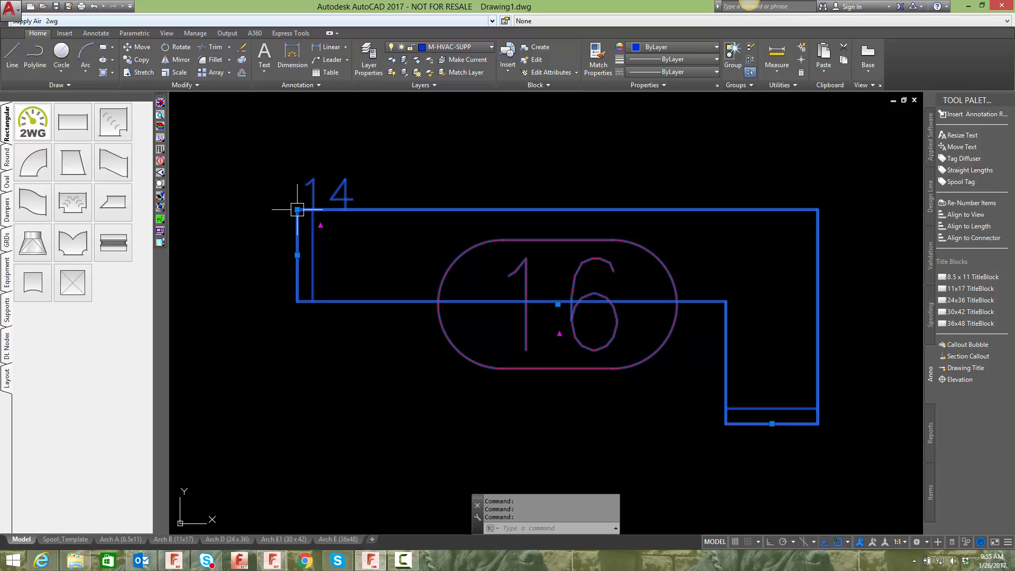
pyautogui.click(297, 210)
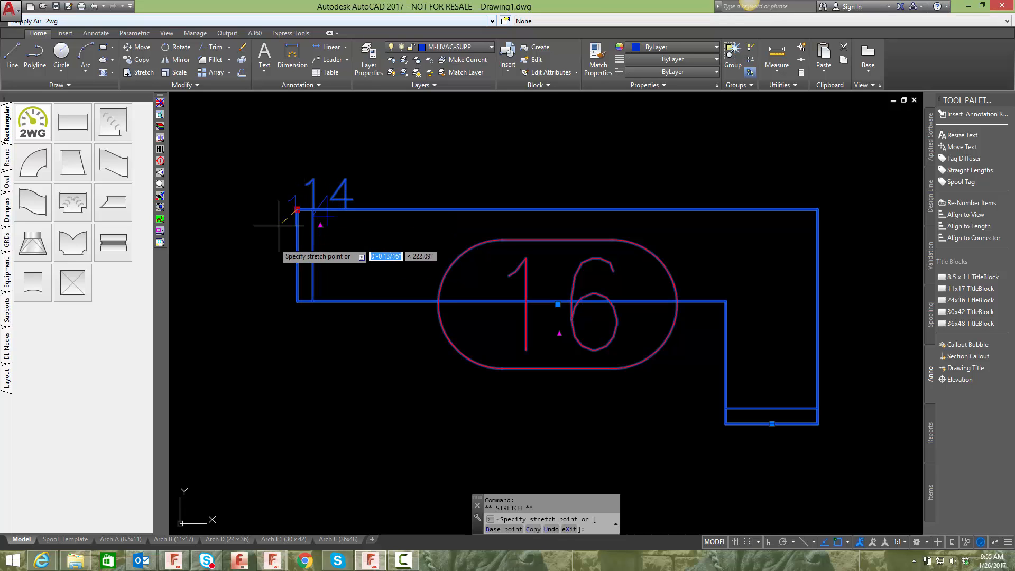
pyautogui.click(382, 341)
pyautogui.scroll(-2, 440, 381)
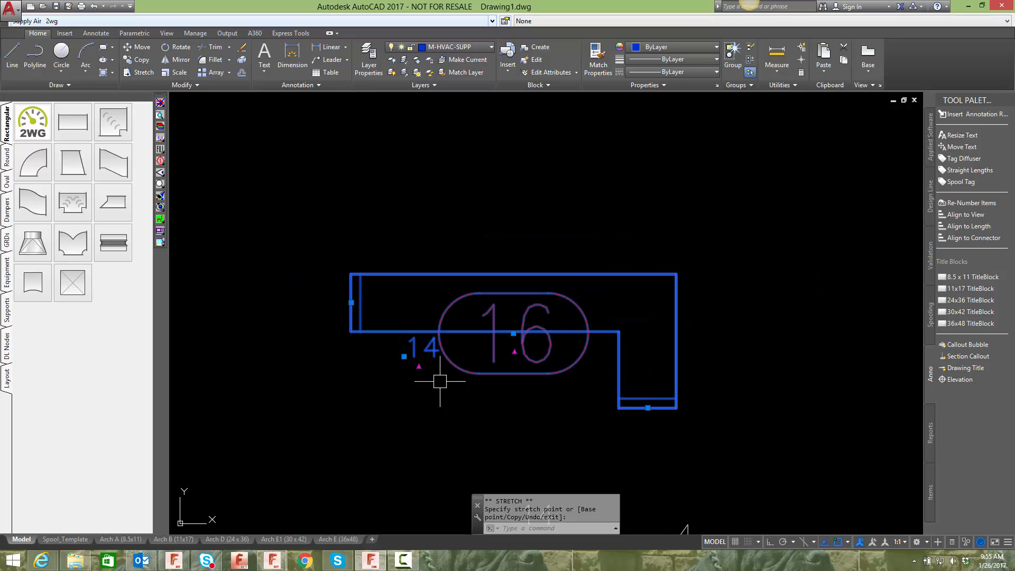
pyautogui.press('Escape')
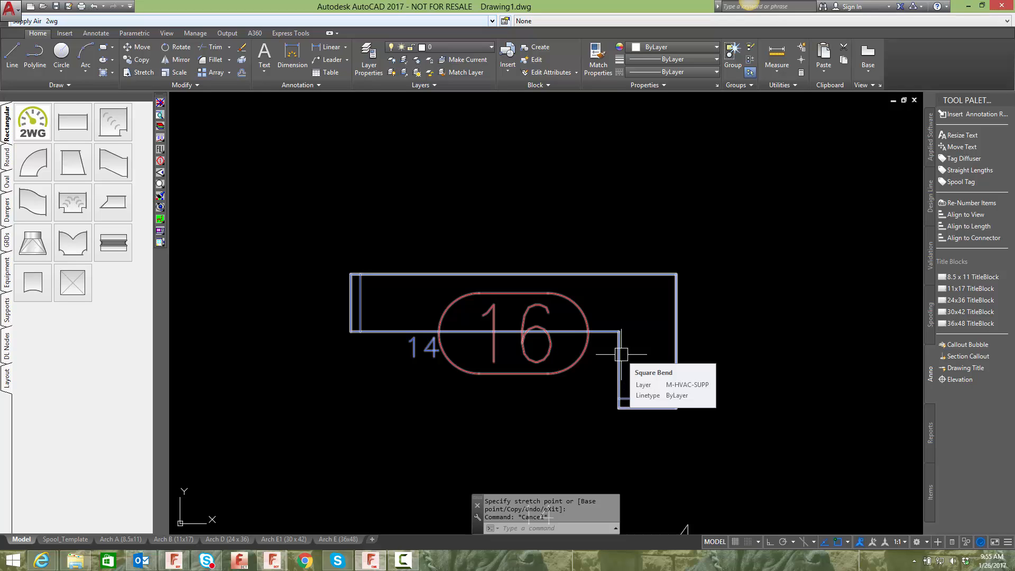
# - Run CTEXT twice more on the square bend, toggling its report text off and back on
pyautogui.write('ctext')
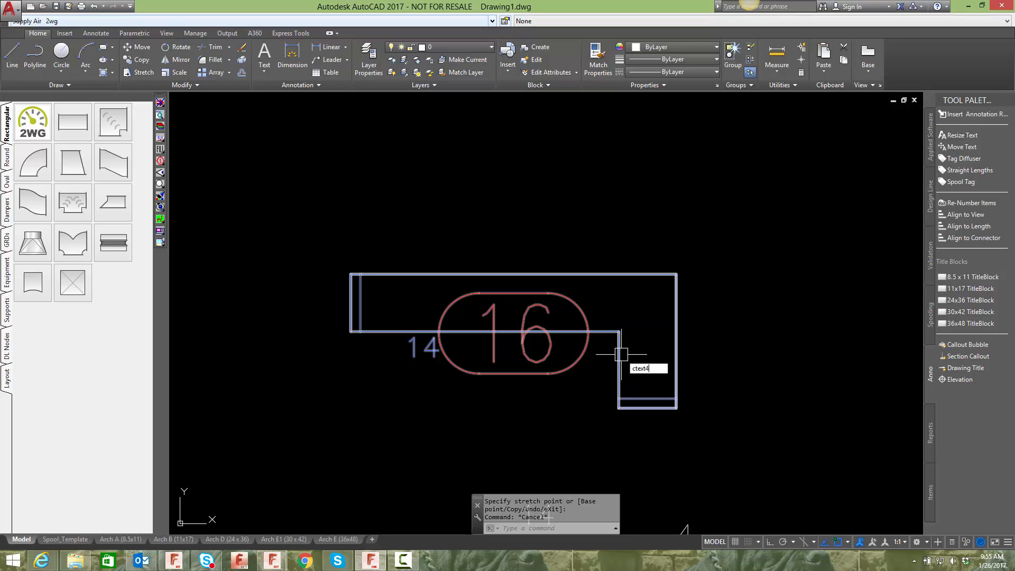
pyautogui.press('Return')
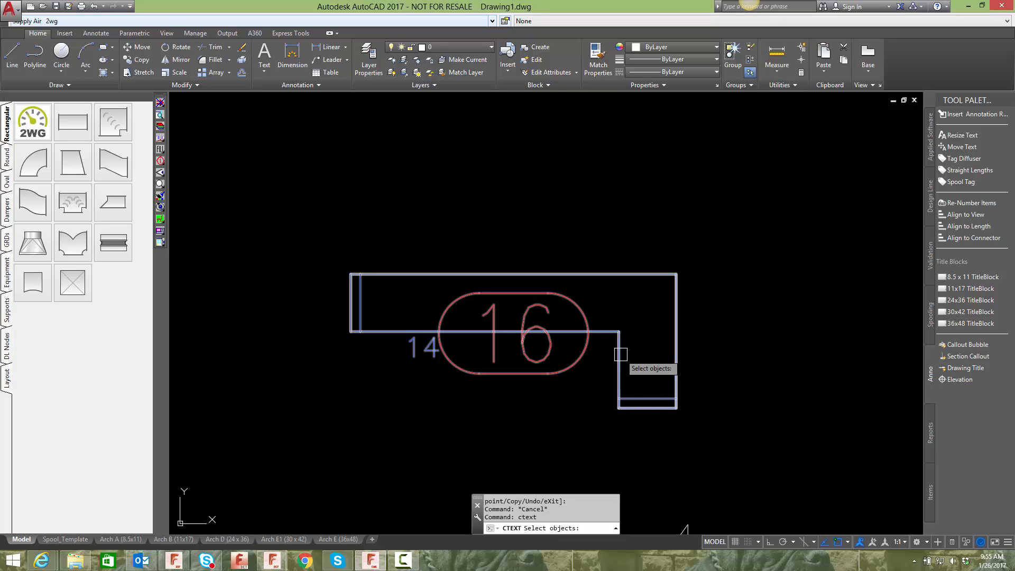
pyautogui.click(621, 354)
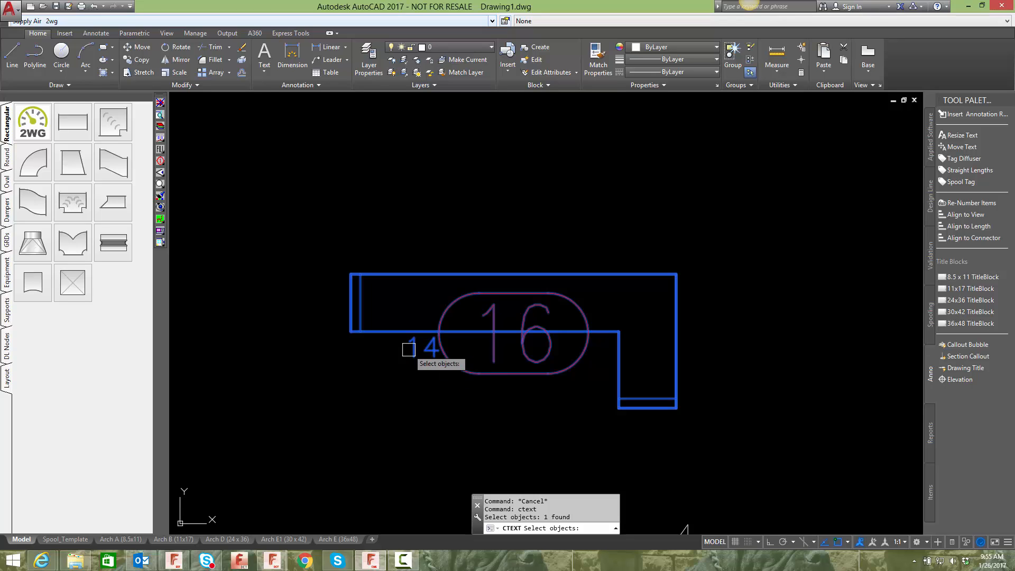
pyautogui.press('Return')
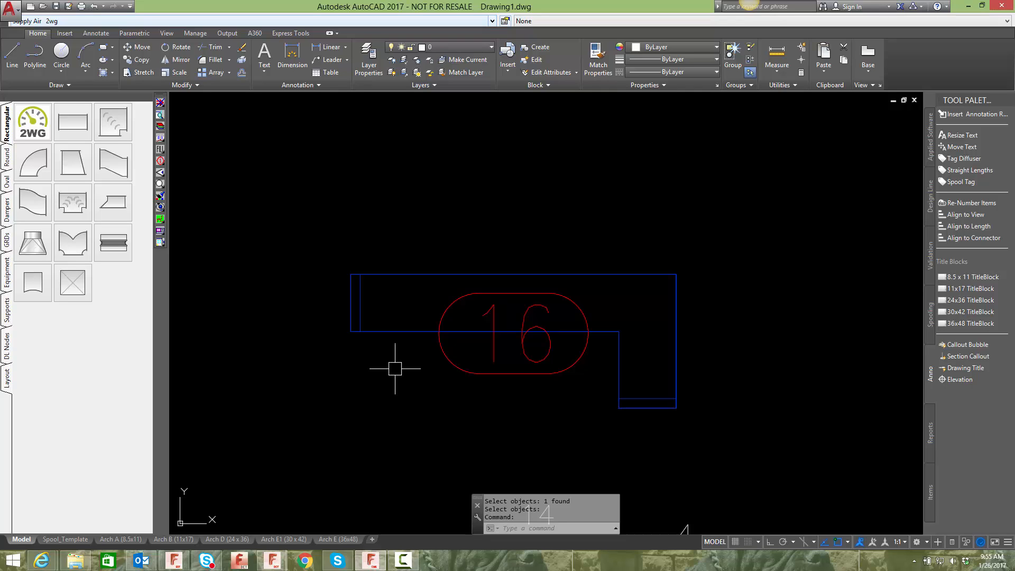
pyautogui.write('ctext')
pyautogui.press('Return')
pyautogui.click(380, 334)
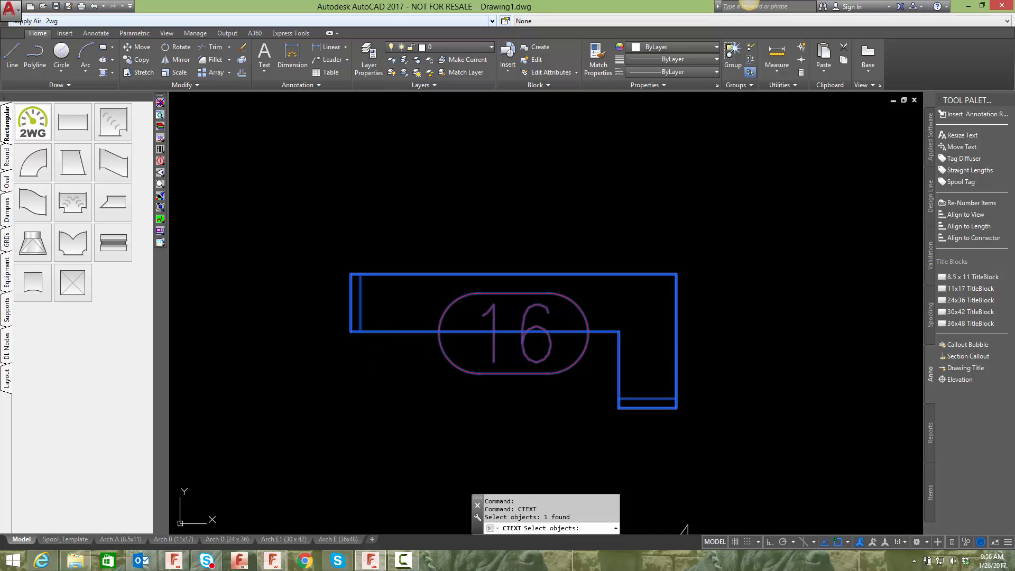
pyautogui.press('Return')
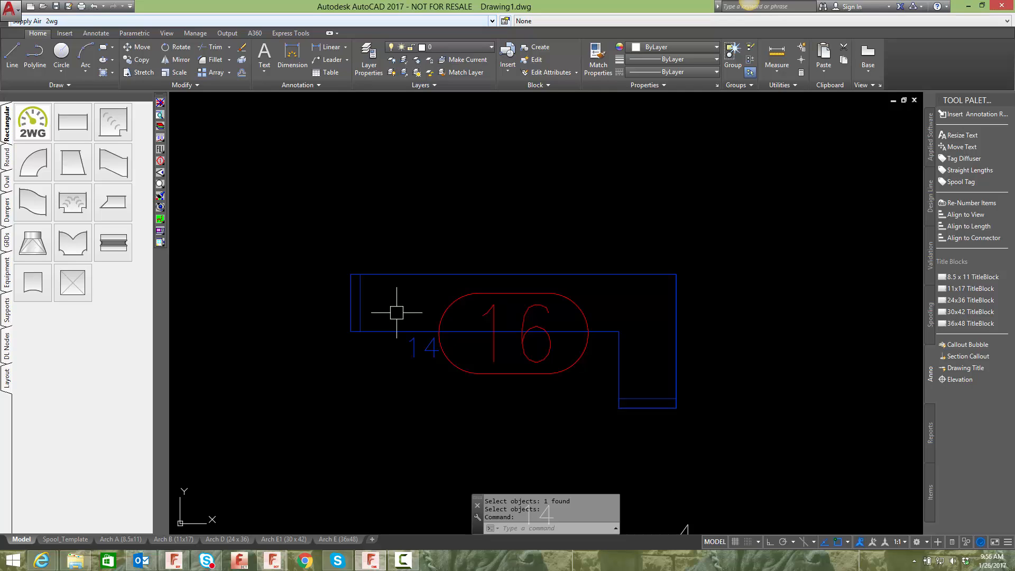
# - Remove the square bend's report text with REMOVECTEXT
pyautogui.write('removectext')
pyautogui.press('Return')
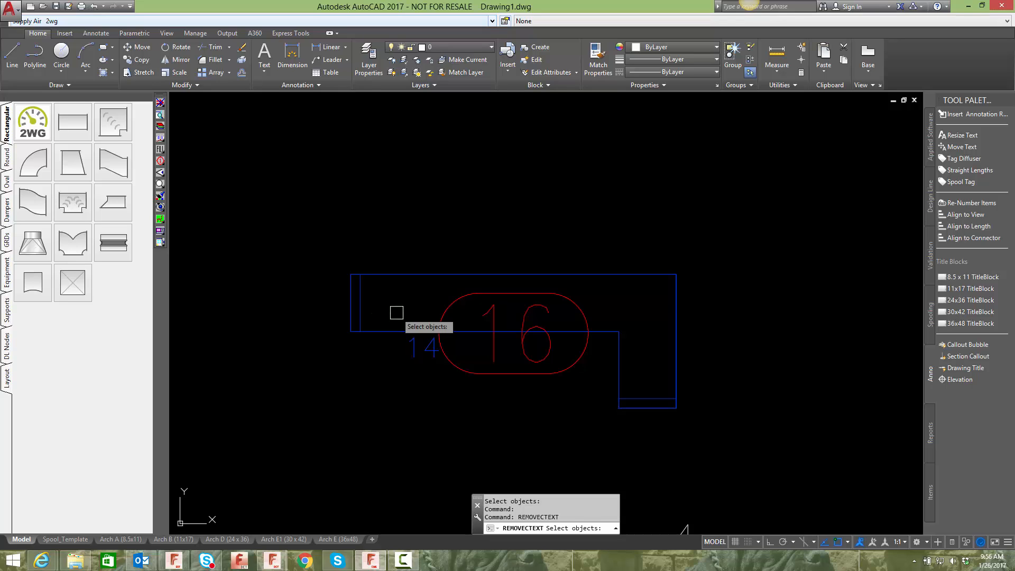
pyautogui.click(402, 334)
pyautogui.press('Return')
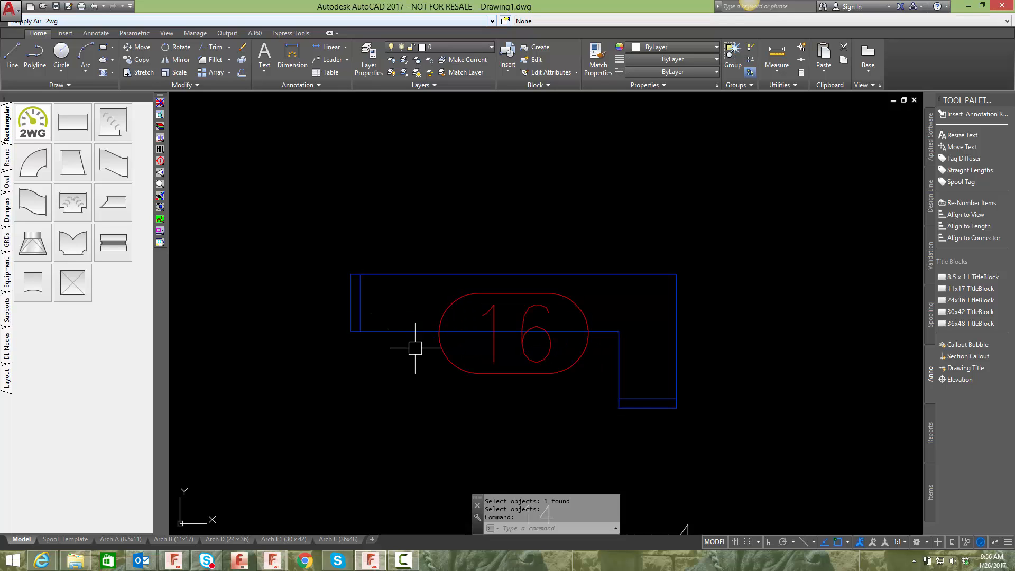
# - Remove the bend's 16 number label with REMOVETEXT
pyautogui.write('removetext')
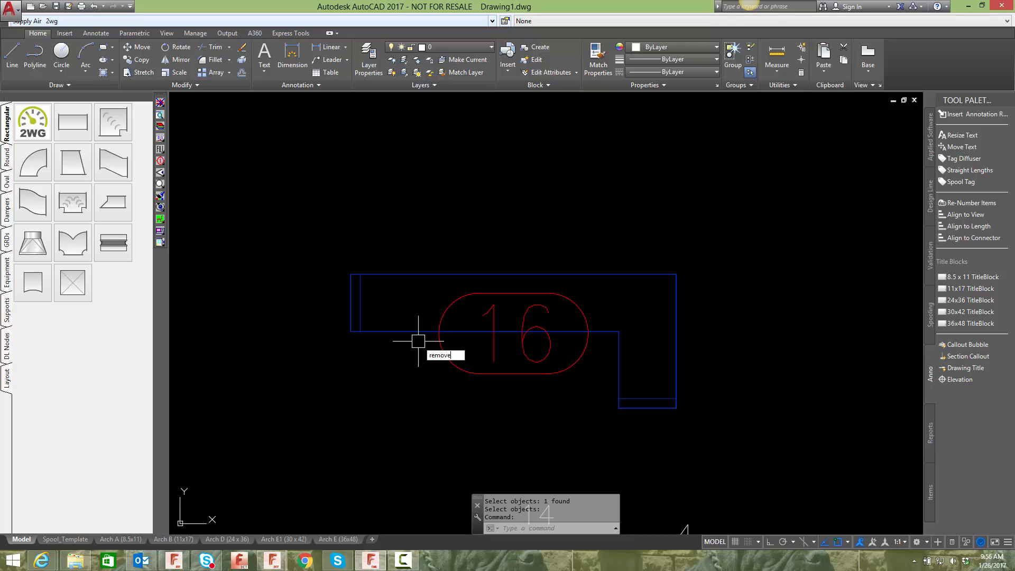
pyautogui.press('Return')
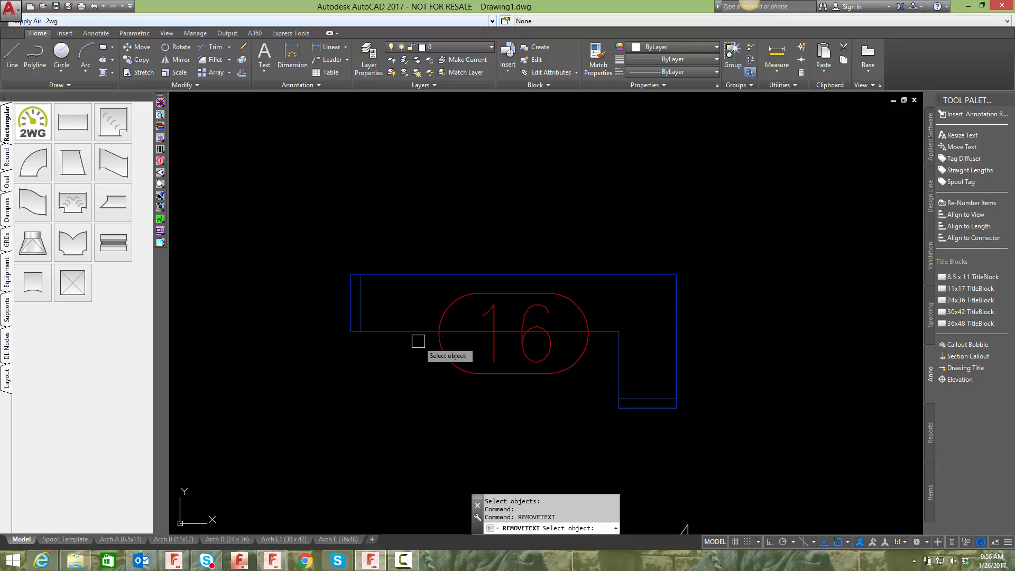
pyautogui.click(447, 338)
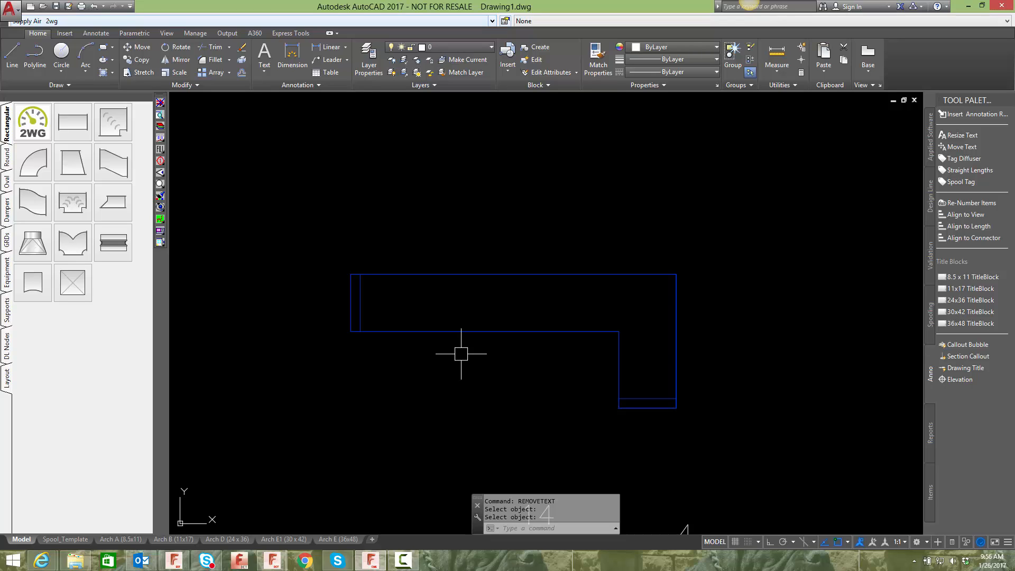
# - Apply CTEXT to the square bend again with the Throat 1 format and Write Output Now enabled
pyautogui.write('ctext')
pyautogui.press('Return')
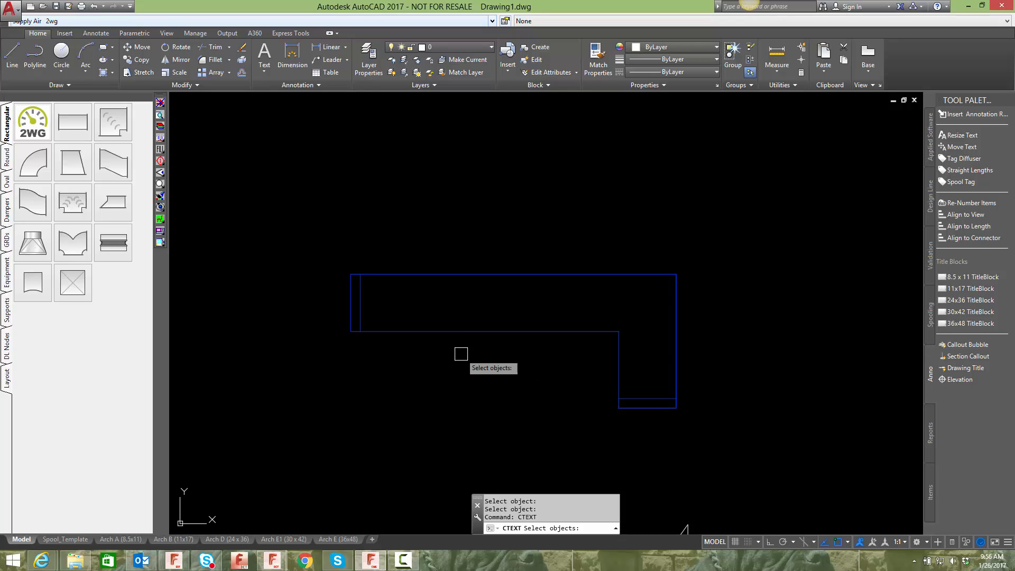
pyautogui.click(446, 331)
pyautogui.press('Return')
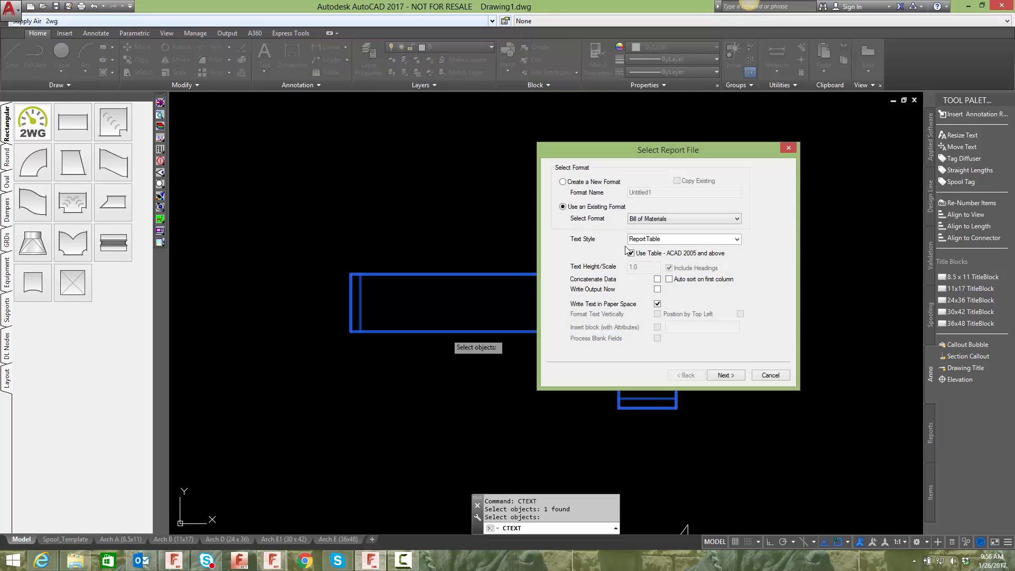
pyautogui.click(652, 222)
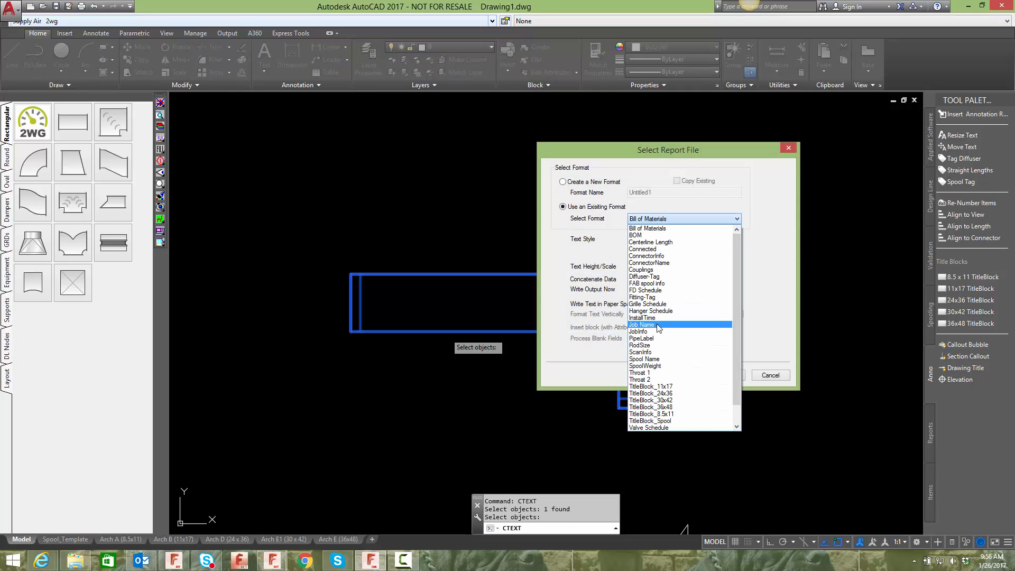
pyautogui.click(639, 372)
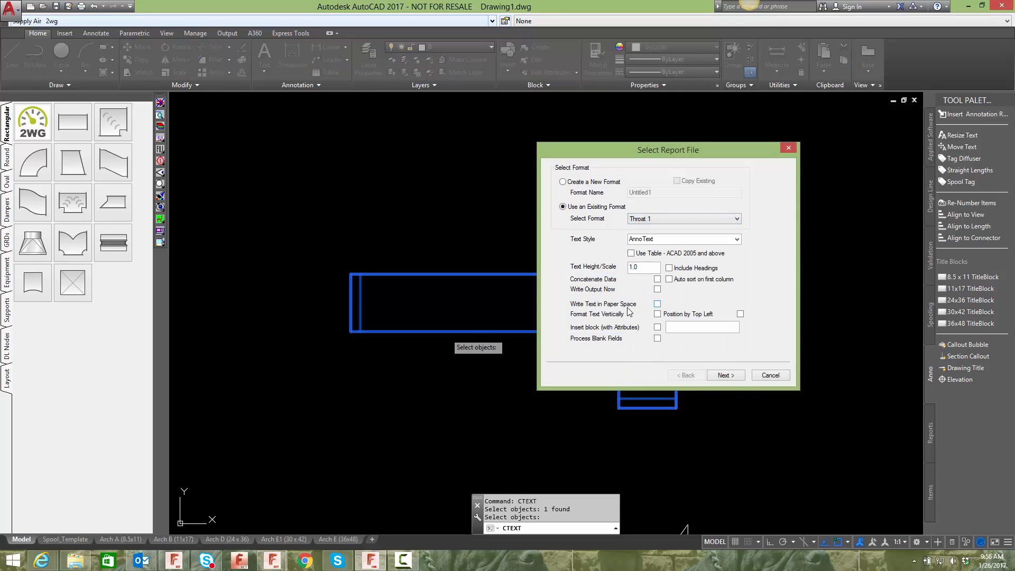
pyautogui.click(657, 290)
pyautogui.click(723, 375)
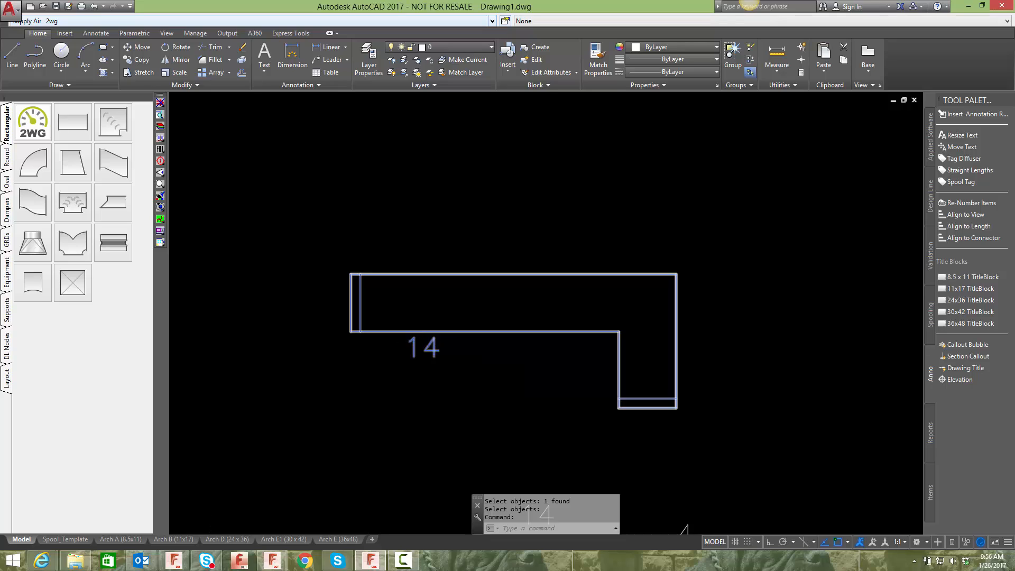
# - Apply CTEXT to the square bend with the Throat 2 report format and Write Output Now enabled
pyautogui.scroll(-4, 424, 346)
pyautogui.scroll(2, 423, 344)
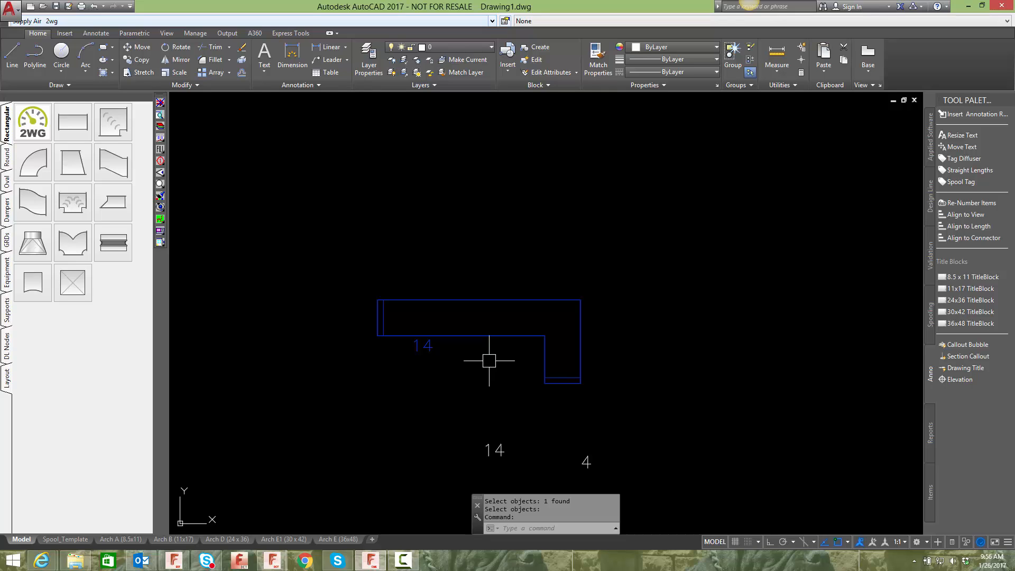
pyautogui.write('CTEXT')
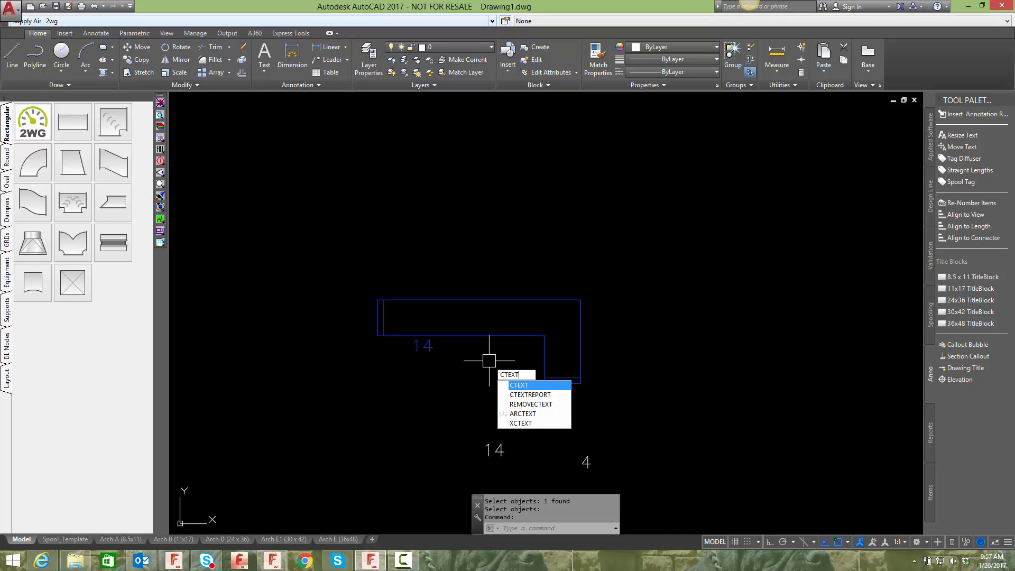
pyautogui.press('Return')
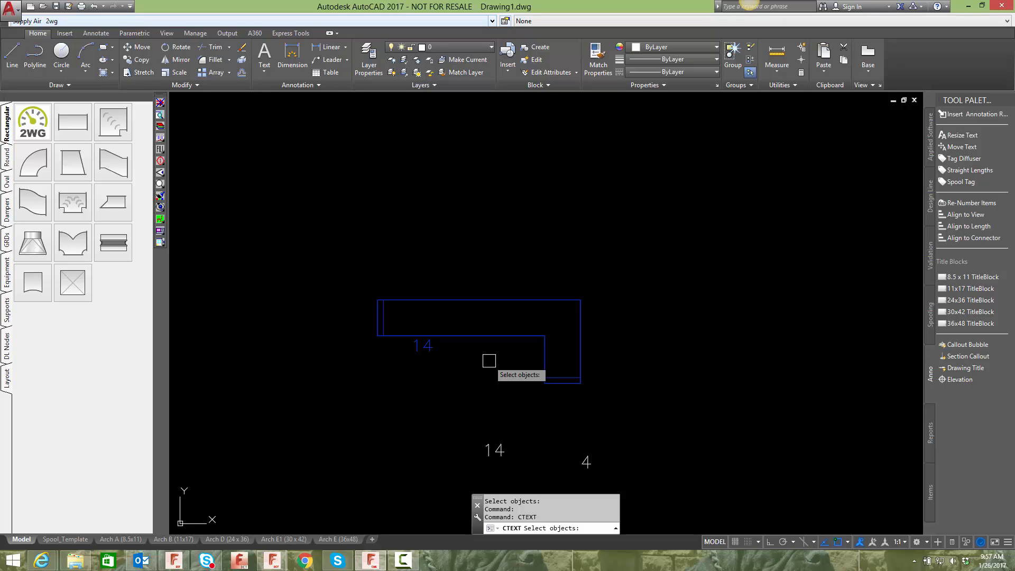
pyautogui.click(501, 339)
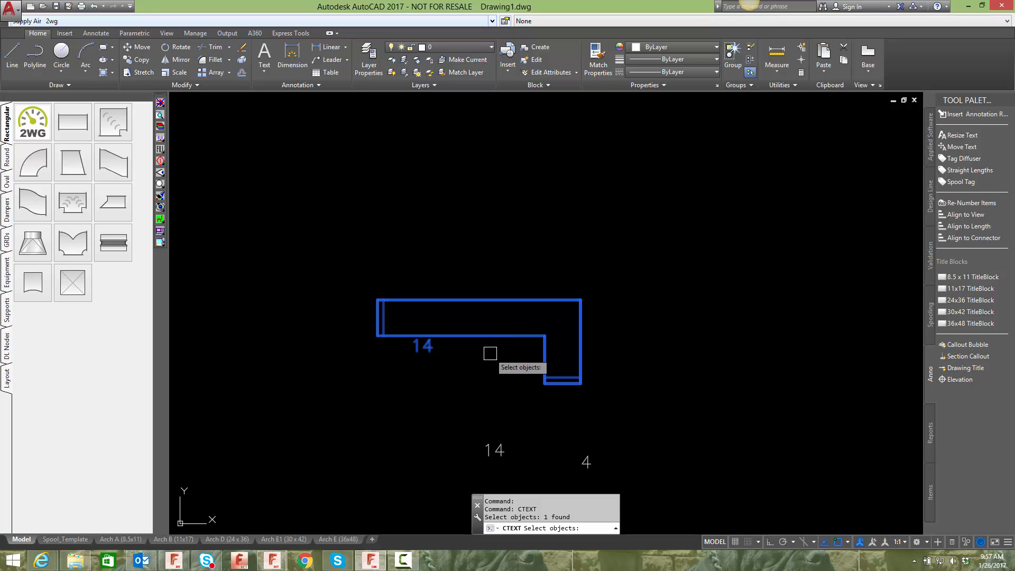
pyautogui.press('Return')
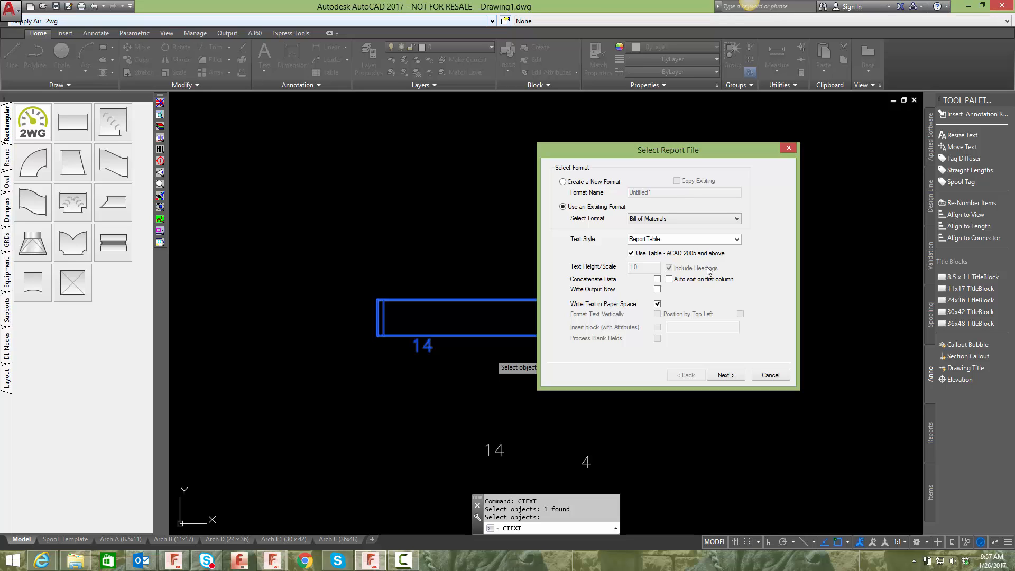
pyautogui.click(668, 219)
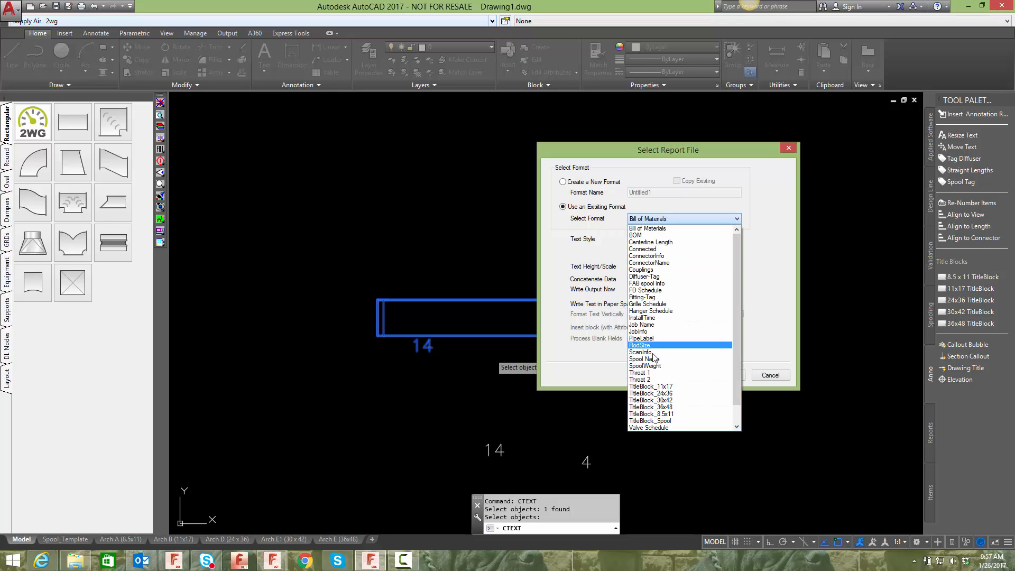
pyautogui.click(645, 379)
pyautogui.click(731, 376)
pyautogui.click(731, 376)
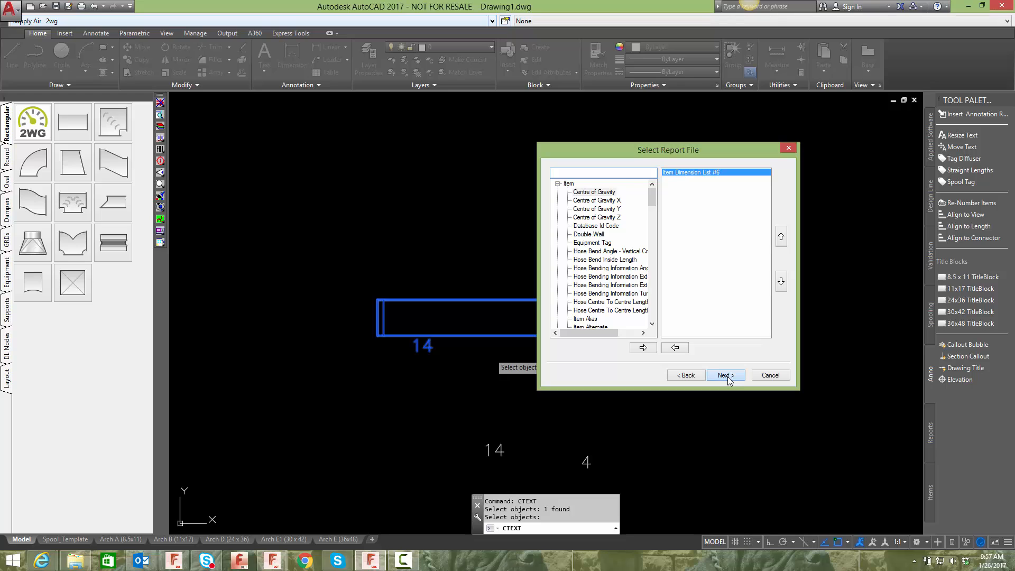
pyautogui.click(732, 376)
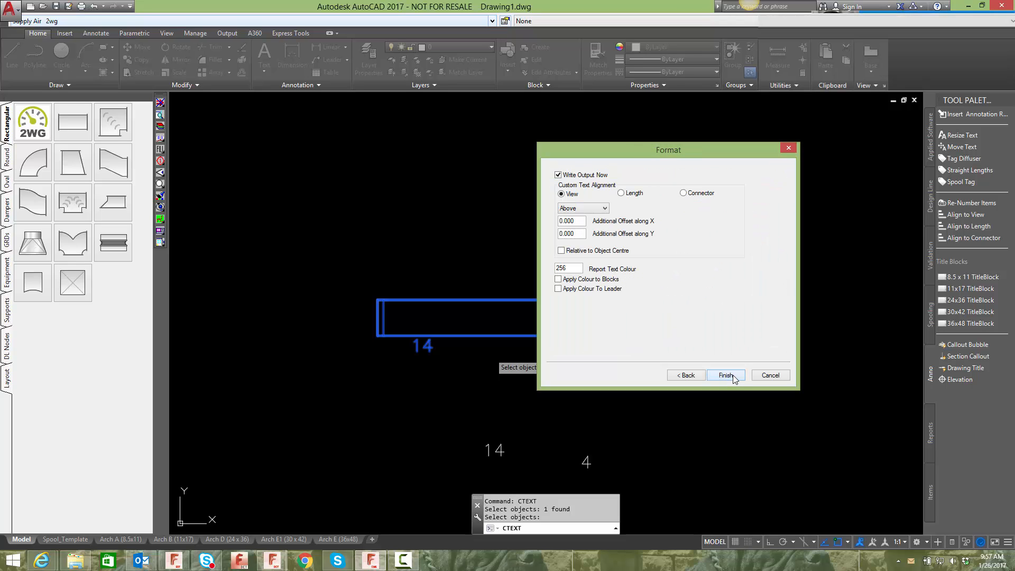
pyautogui.click(732, 377)
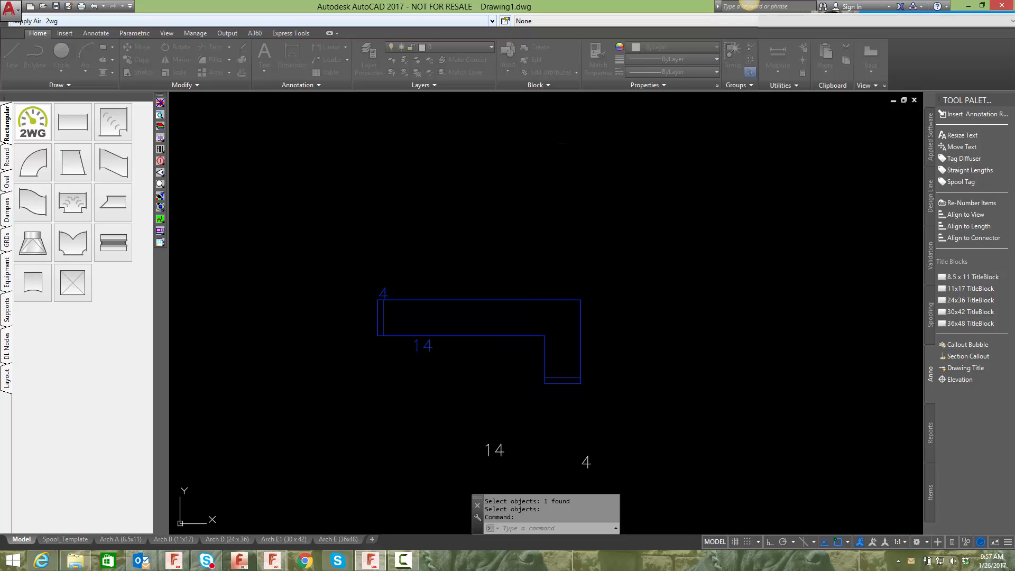
# - Reposition the new 4 throat text beside the bend's vertical leg using its grip
pyautogui.click(382, 296)
pyautogui.scroll(5, 351, 333)
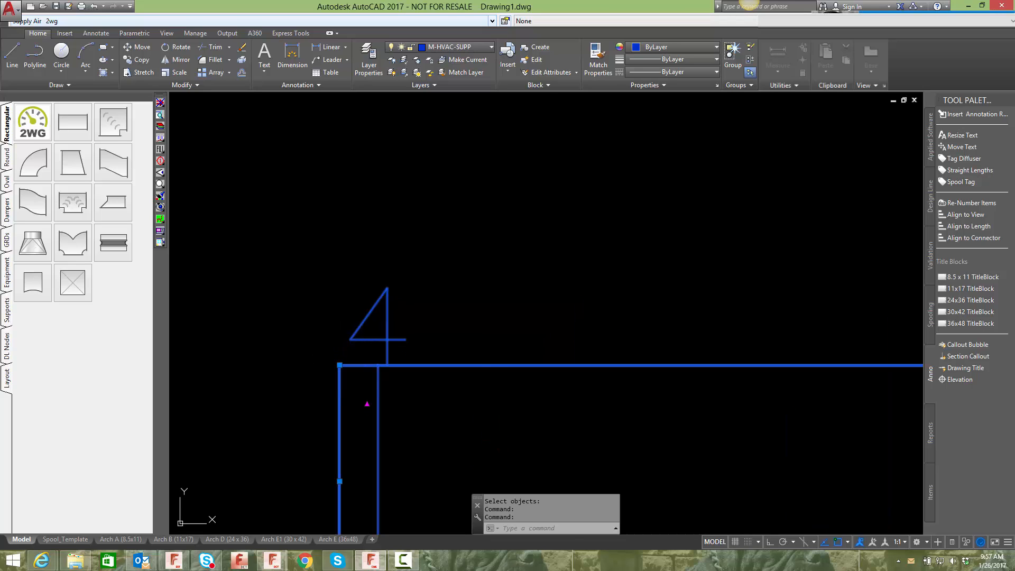
pyautogui.click(339, 363)
pyautogui.scroll(-4, 502, 336)
pyautogui.click(601, 409)
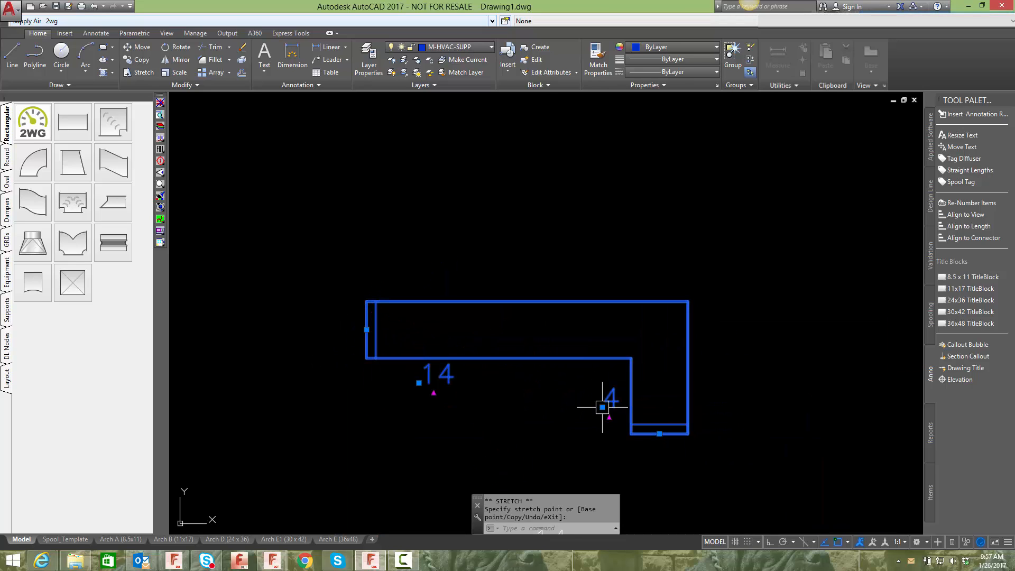
pyautogui.press('Escape')
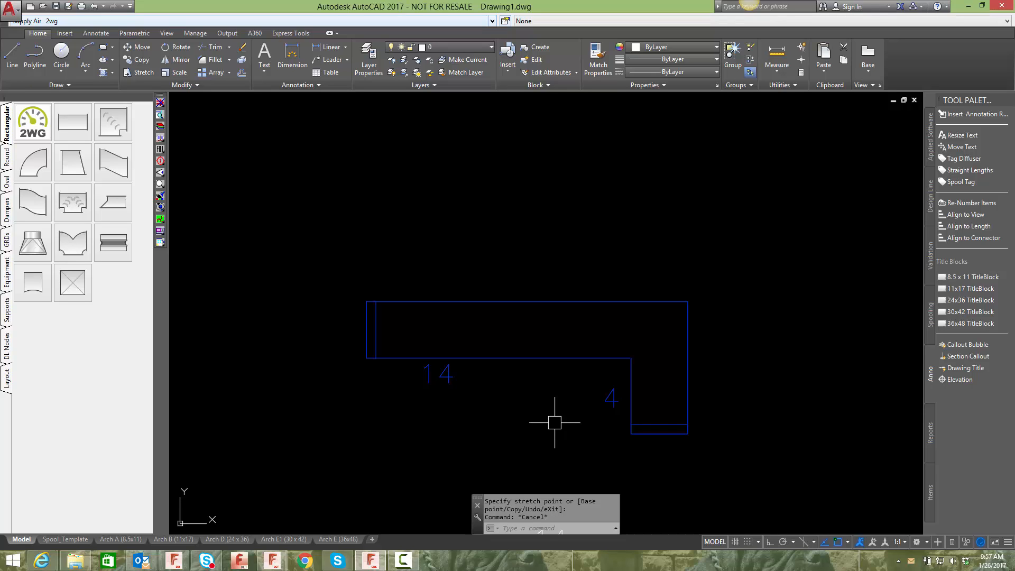
# - Move the square bend with its labels up and to the right with MOVE
pyautogui.scroll(-3, 555, 370)
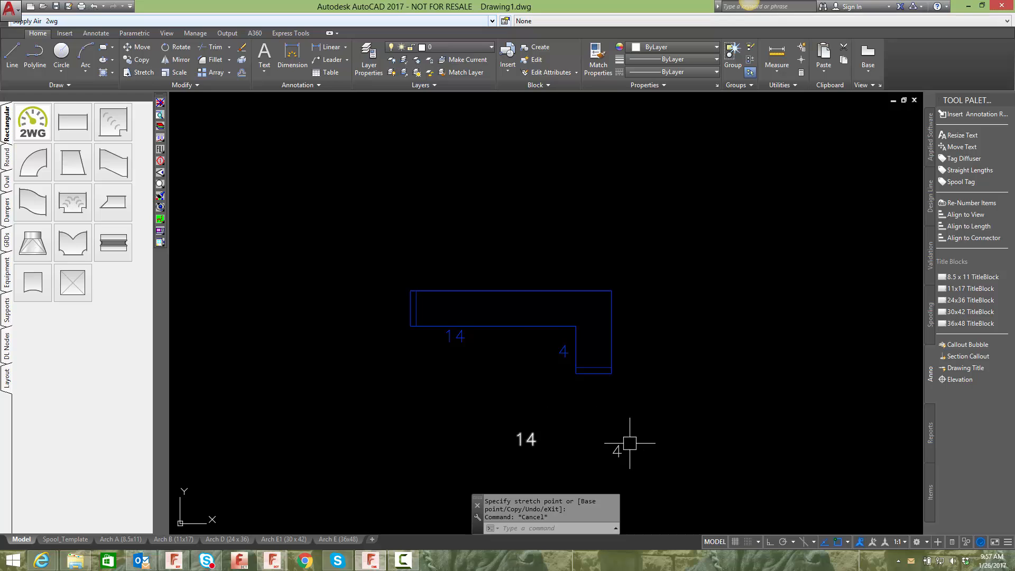
pyautogui.click(654, 405)
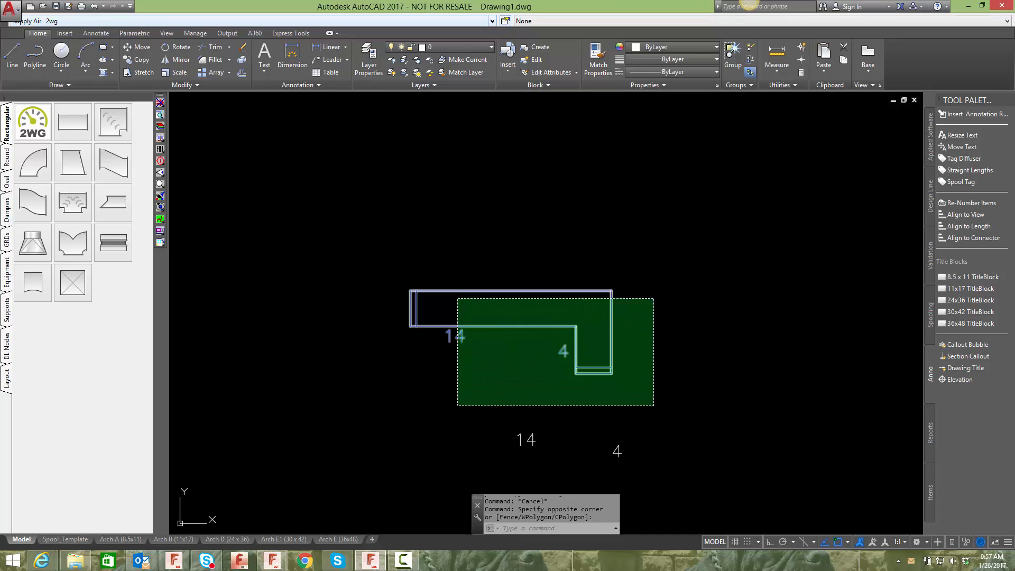
pyautogui.click(458, 298)
pyautogui.write('m')
pyautogui.press('Return')
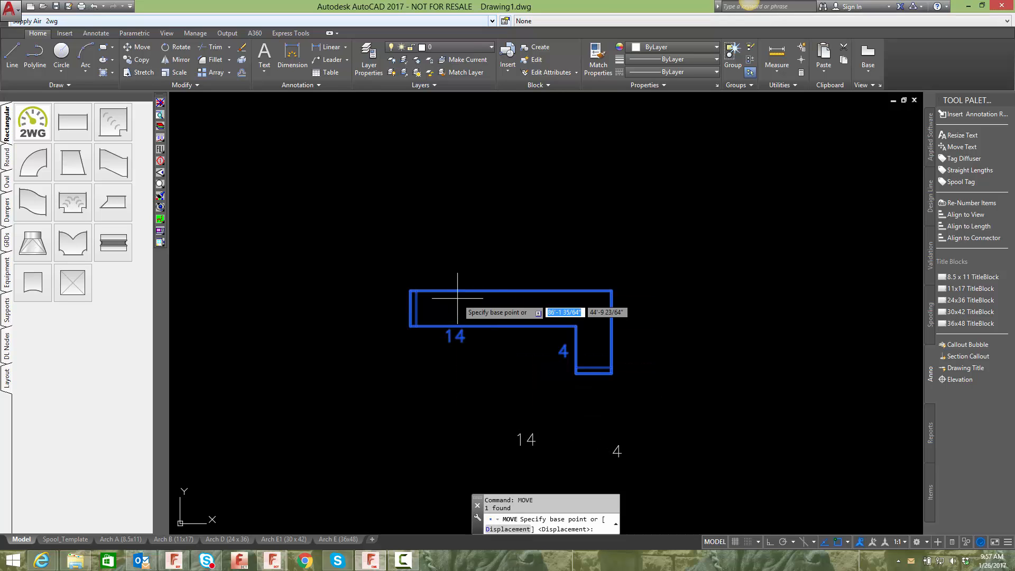
pyautogui.click(415, 296)
pyautogui.click(667, 203)
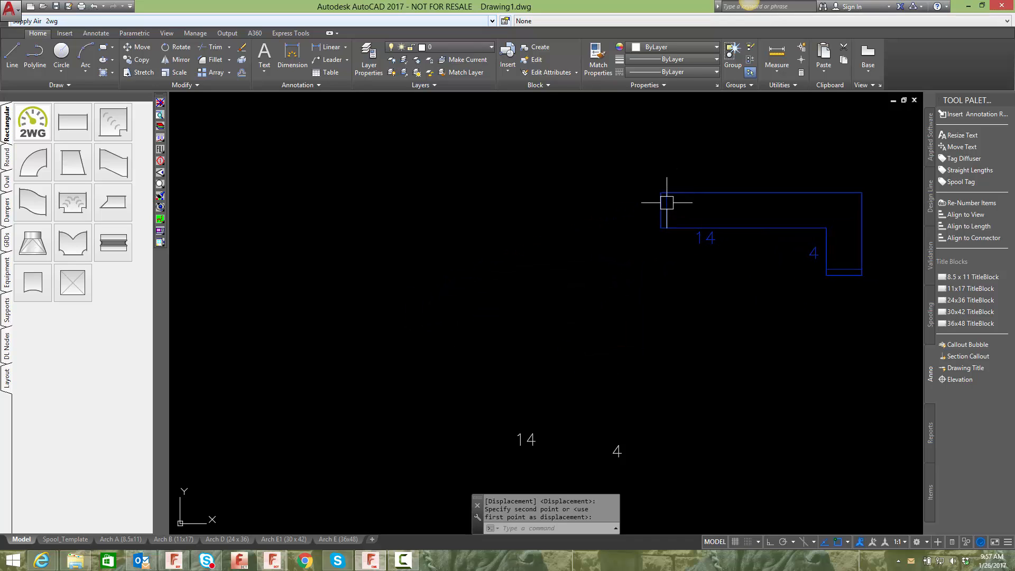
# - Relocate the loose 14 and 4 texts next to the moved bend using their grips
pyautogui.click(526, 441)
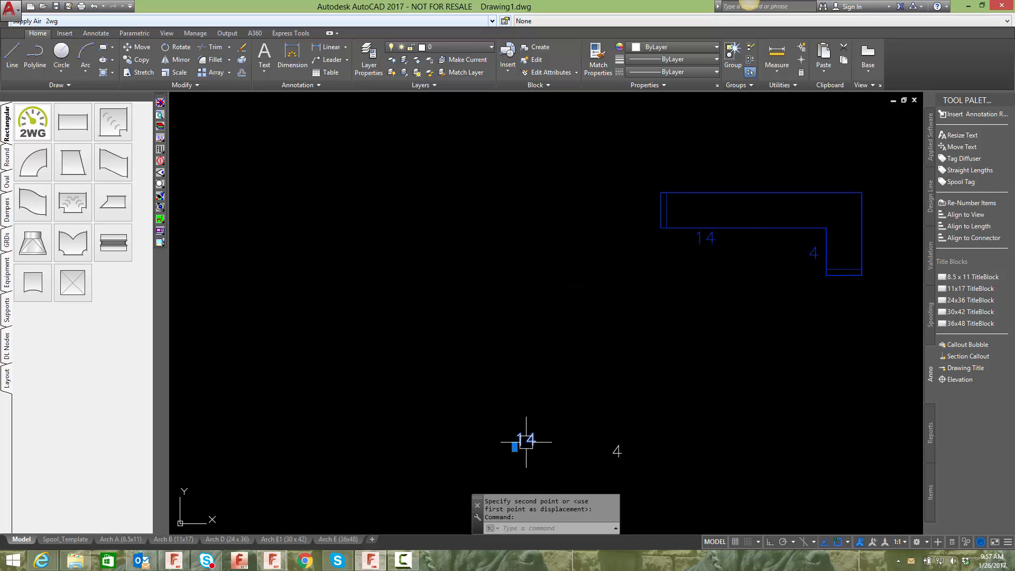
pyautogui.click(514, 447)
pyautogui.click(669, 260)
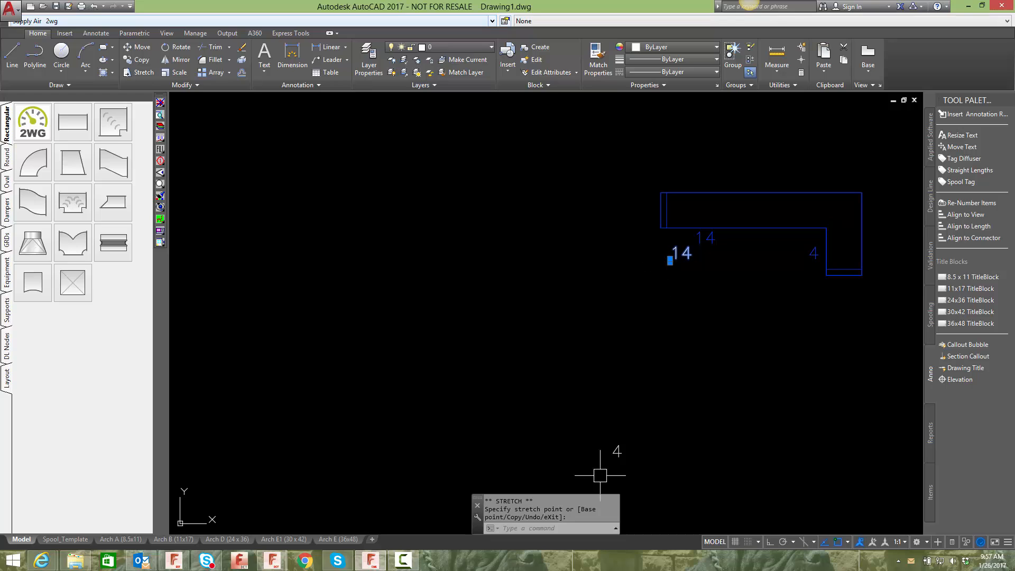
pyautogui.click(613, 458)
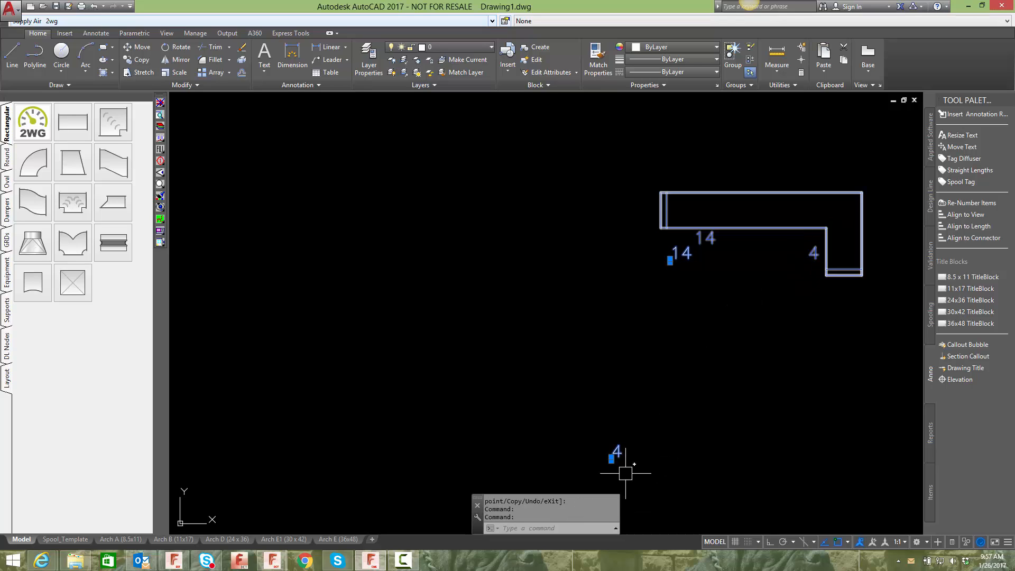
pyautogui.click(616, 458)
pyautogui.click(614, 461)
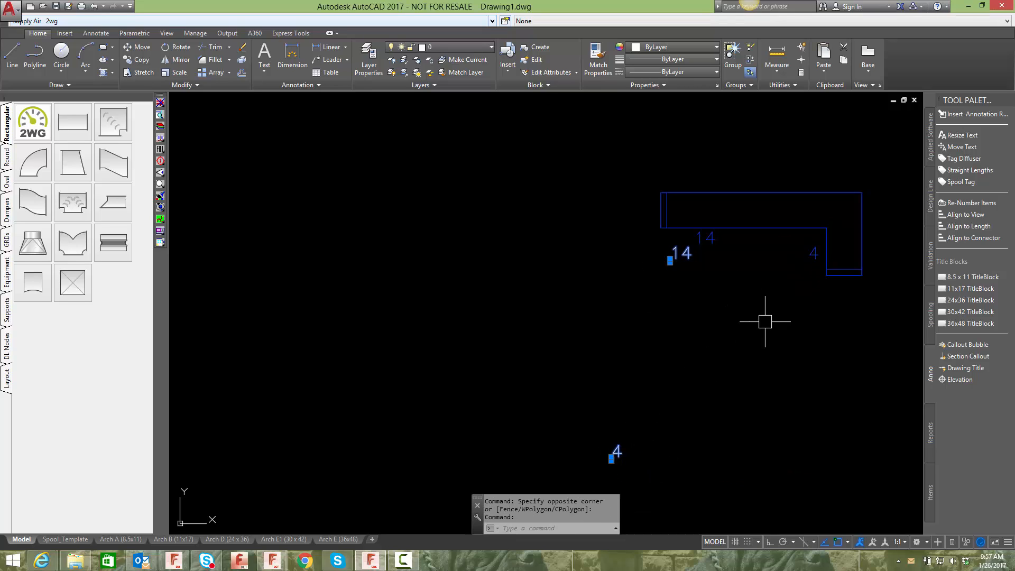
pyautogui.click(611, 458)
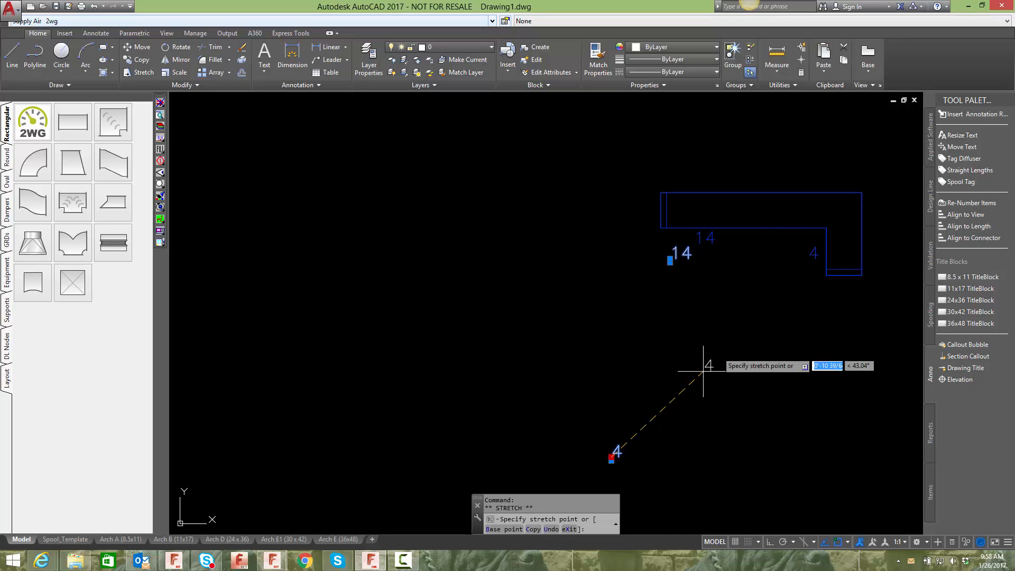
pyautogui.click(799, 283)
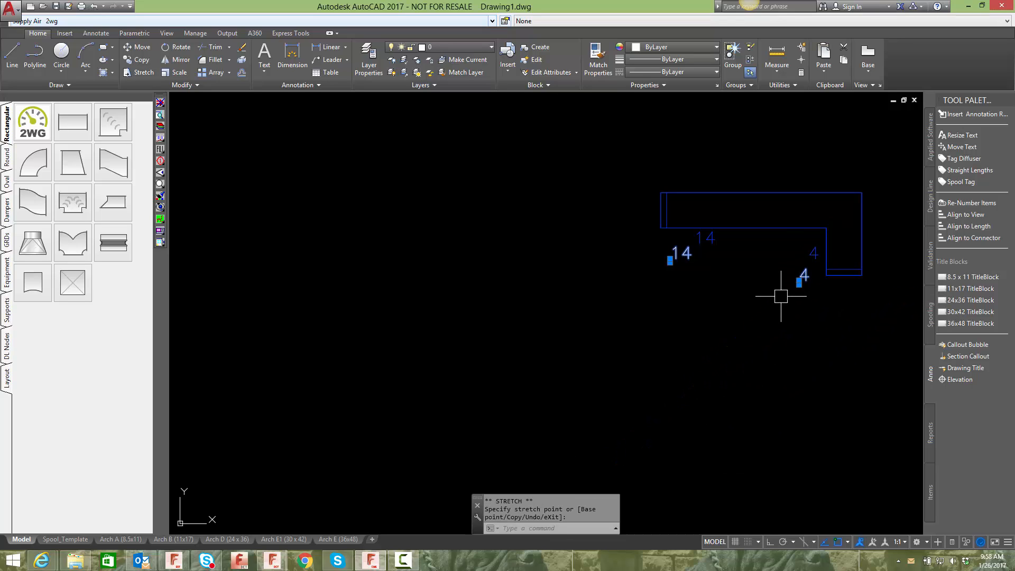